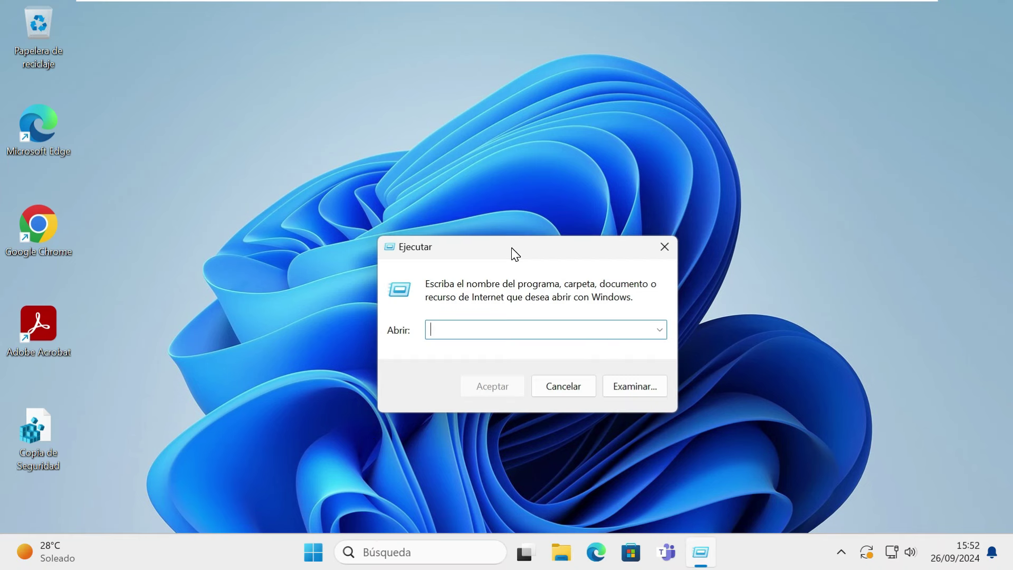
# Launch the Registry Editor with regedit and expand HKEY_CURRENT_USER\Software\Microsoft\Windows down to CurrentVersion
pyautogui.write('regedit')
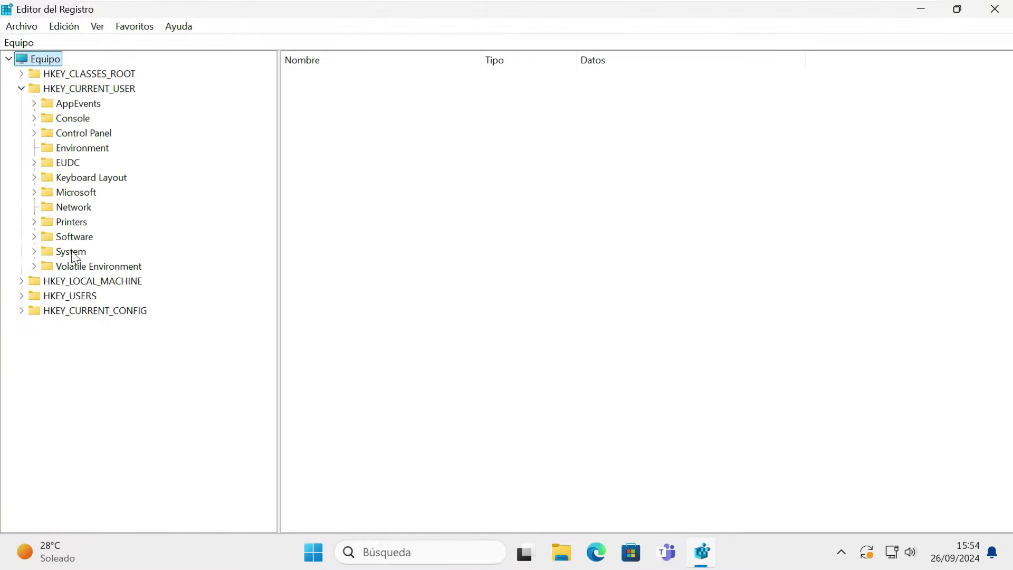
pyautogui.doubleClick(74, 236)
pyautogui.click(49, 398)
pyautogui.scroll(-1, 112, 360)
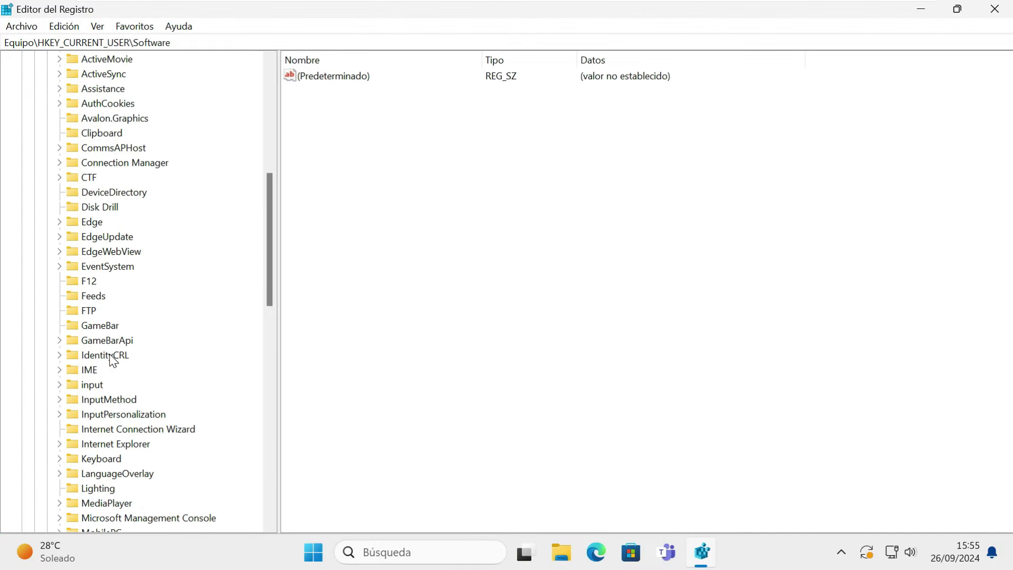
pyautogui.scroll(-5, 112, 360)
pyautogui.doubleClick(99, 384)
pyautogui.scroll(-1, 79, 401)
pyautogui.click(79, 369)
# Open the Settings binary value of the StuckRects3 key under CurrentVersion\Explorer for editing
pyautogui.scroll(-3, 98, 353)
pyautogui.doubleClick(119, 207)
pyautogui.scroll(-2, 129, 108)
pyautogui.click(153, 490)
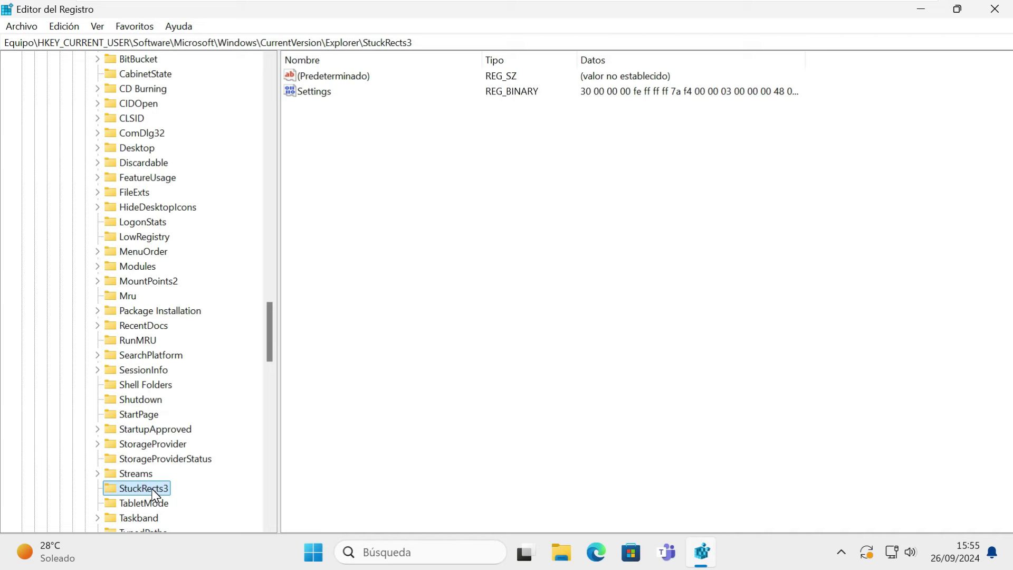
pyautogui.doubleClick(317, 96)
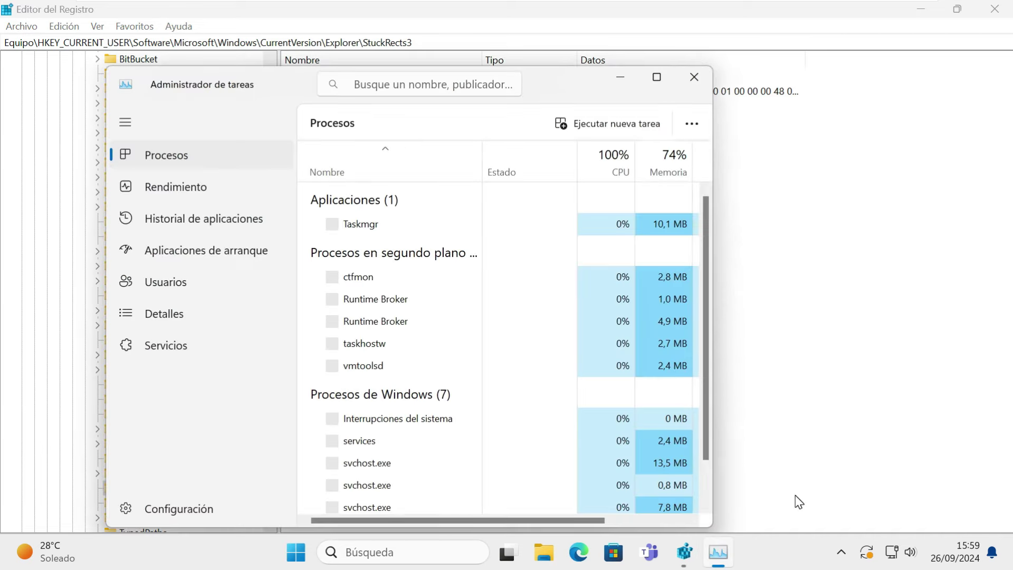
# Maximize Task Manager and look through the process list for Explorador de Windows
pyautogui.click(657, 77)
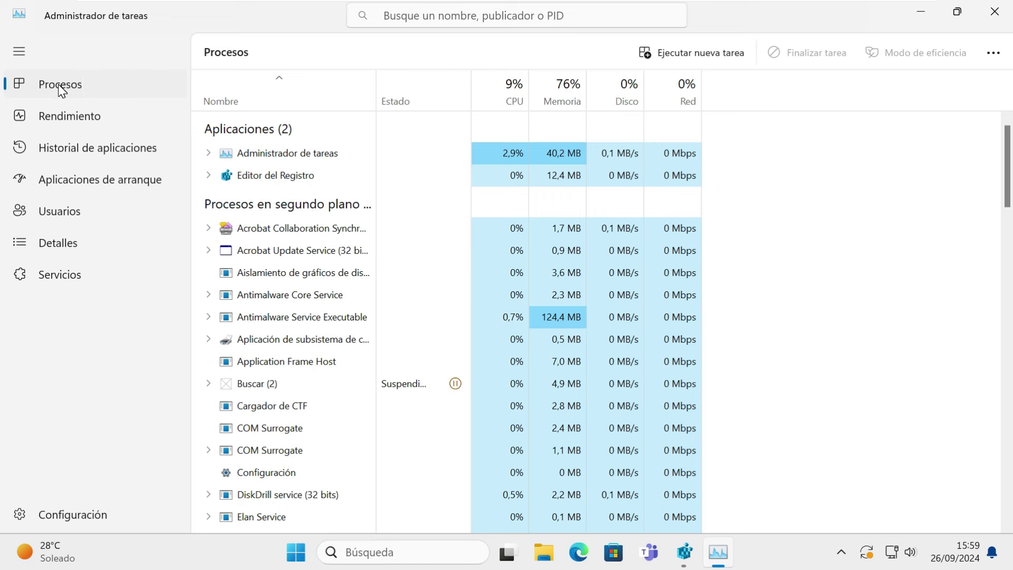
pyautogui.click(319, 230)
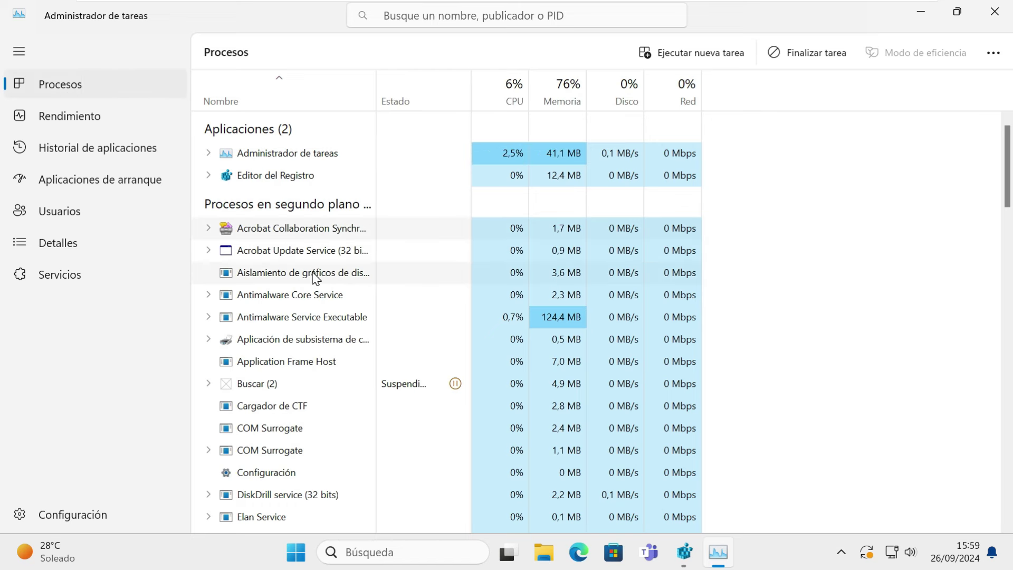
pyautogui.scroll(-2, 315, 275)
pyautogui.scroll(-5, 315, 275)
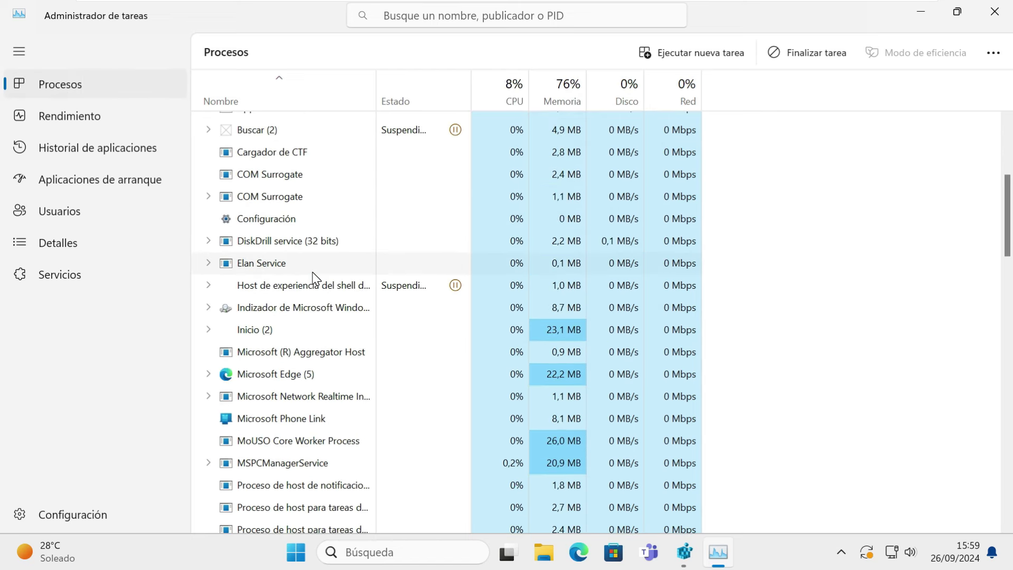
pyautogui.scroll(-6, 314, 275)
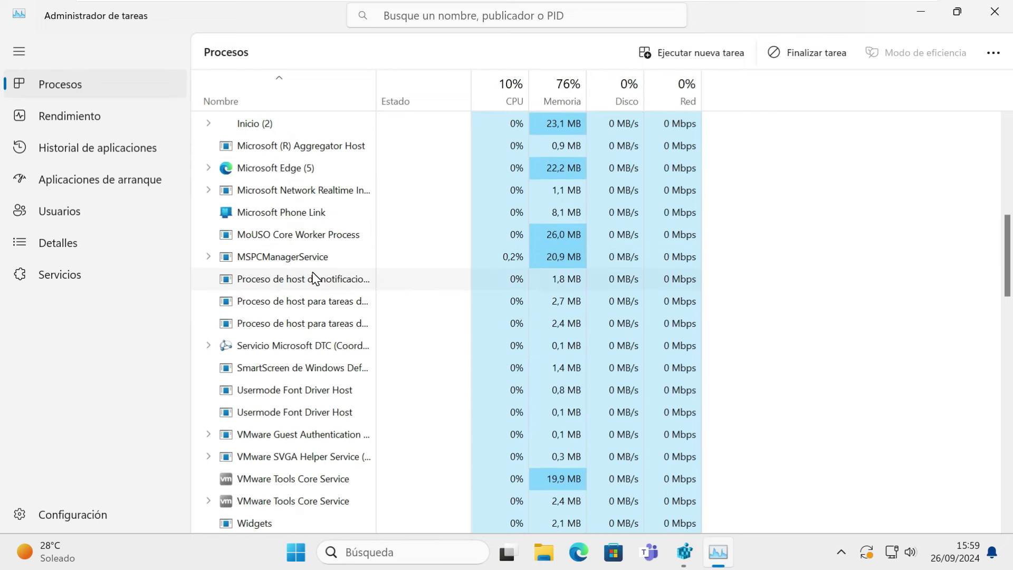
pyautogui.scroll(2, 315, 277)
pyautogui.scroll(-8, 315, 277)
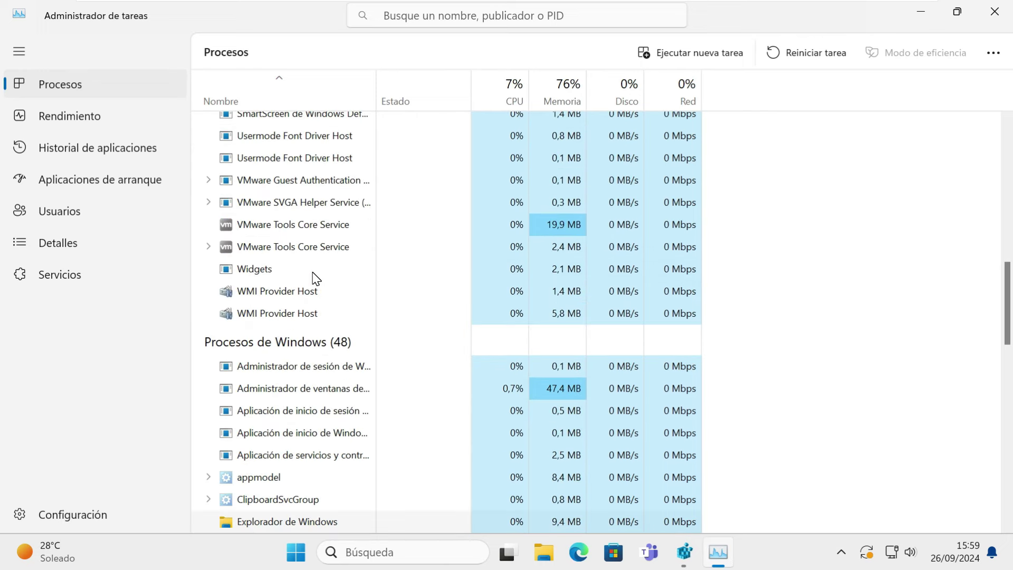
pyautogui.scroll(-2, 314, 276)
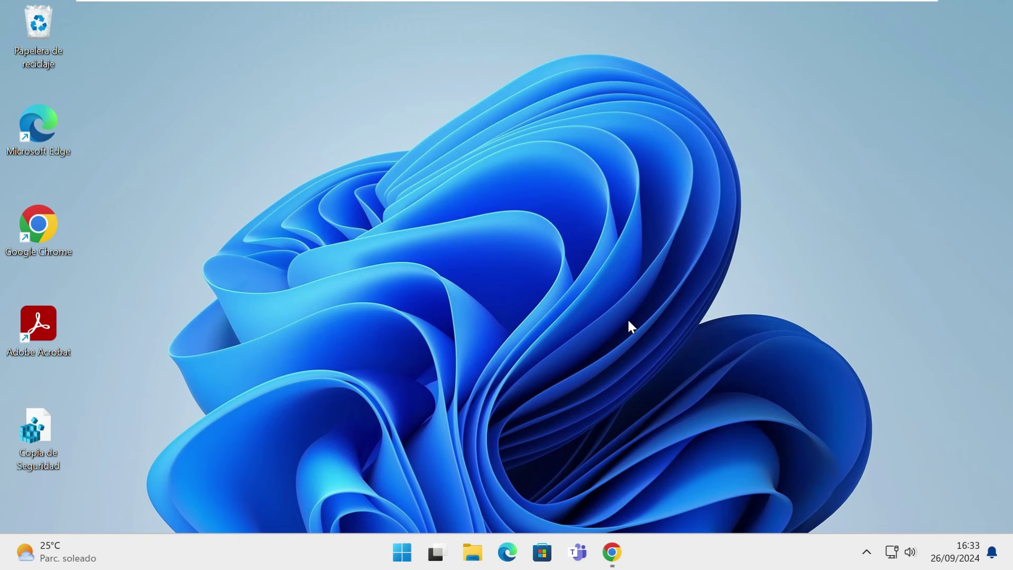
# Search Windows for "crear un punto de restauracion" and open the matching Control Panel entry
pyautogui.click(403, 551)
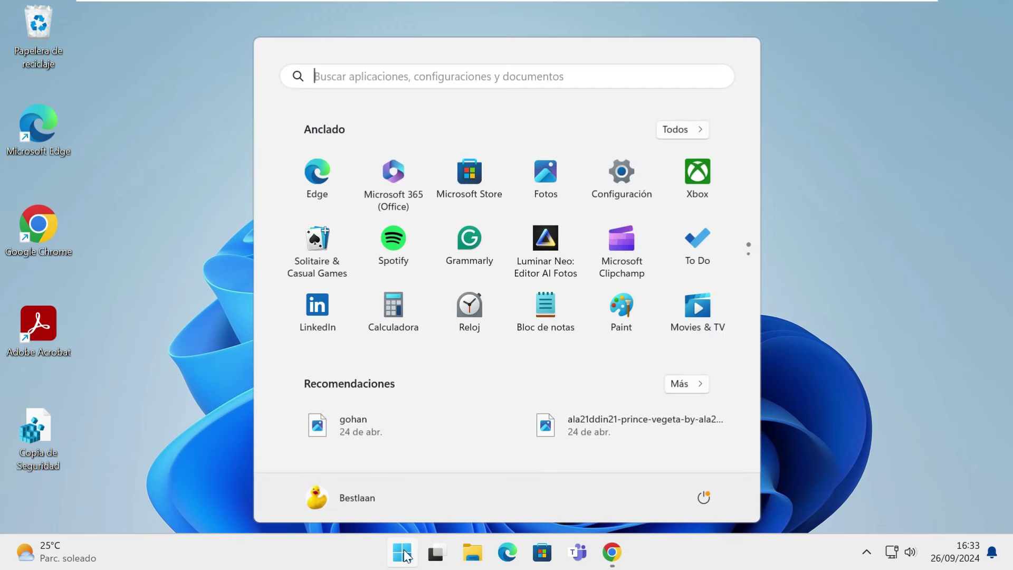
pyautogui.click(402, 552)
pyautogui.click(402, 551)
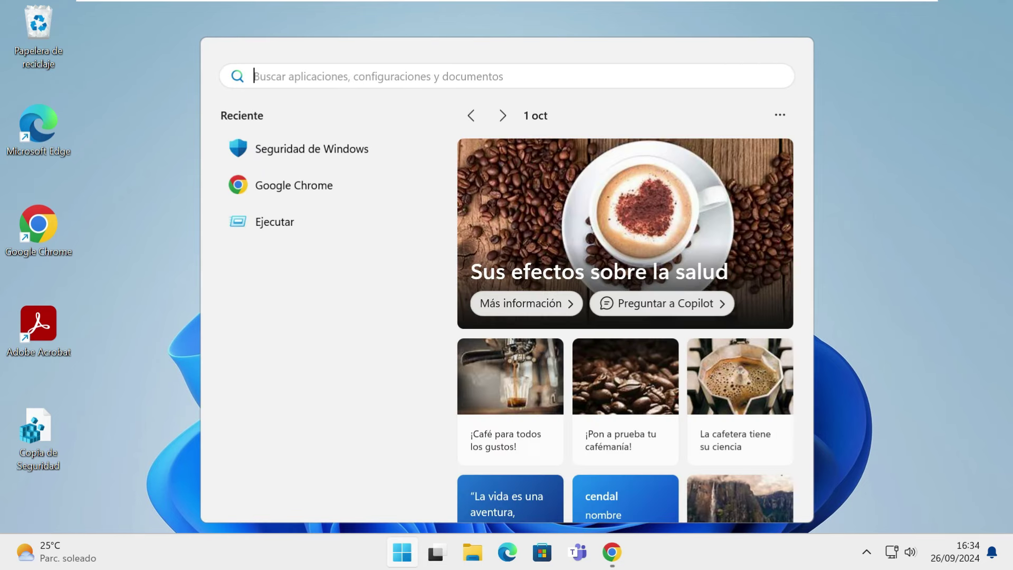
pyautogui.write('crear un punto de restauracion')
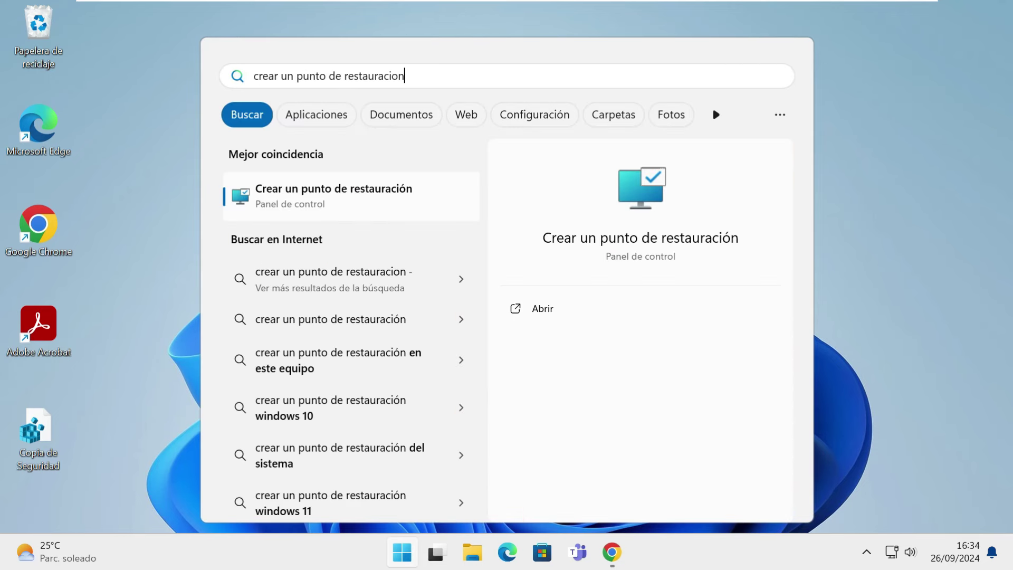
pyautogui.click(303, 198)
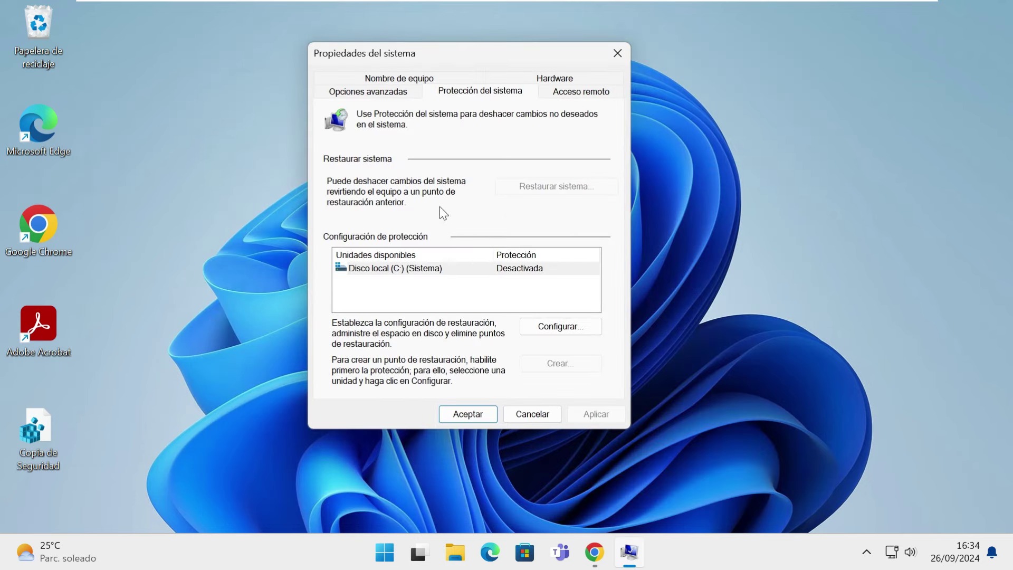
# Turn on system protection for Disco local (C:) and apply the setting
pyautogui.click(518, 271)
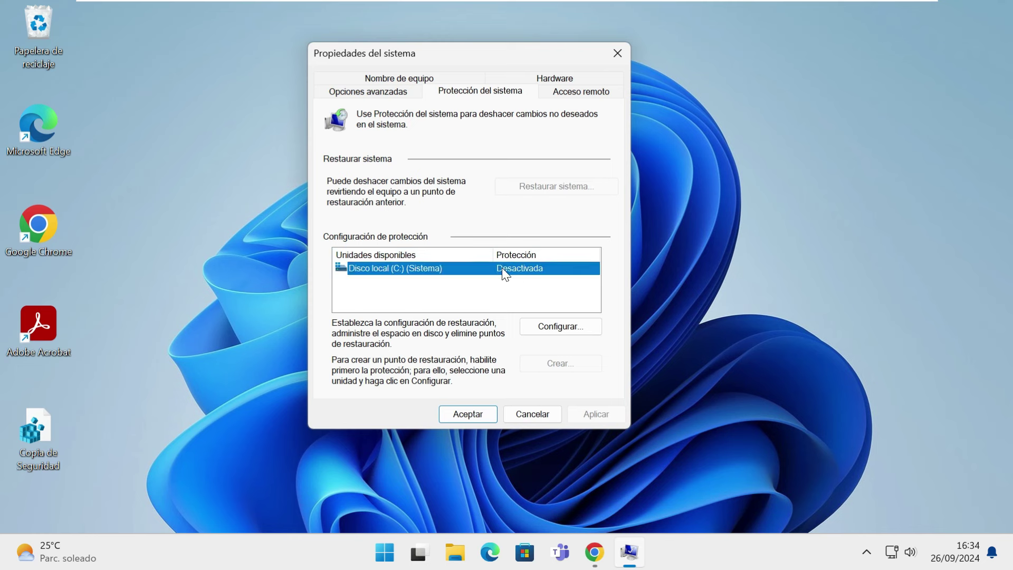
pyautogui.click(537, 320)
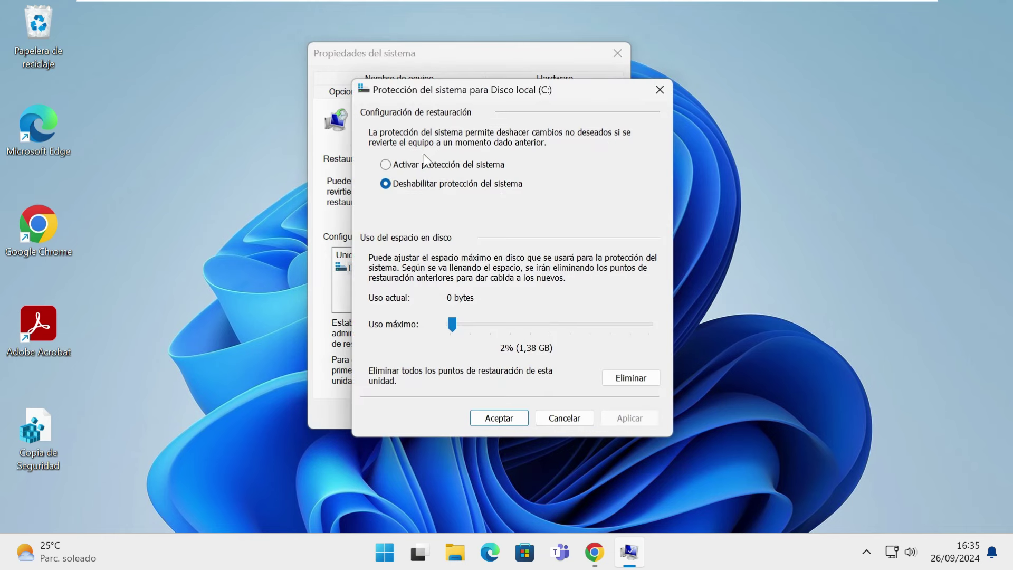
pyautogui.click(396, 164)
pyautogui.click(614, 416)
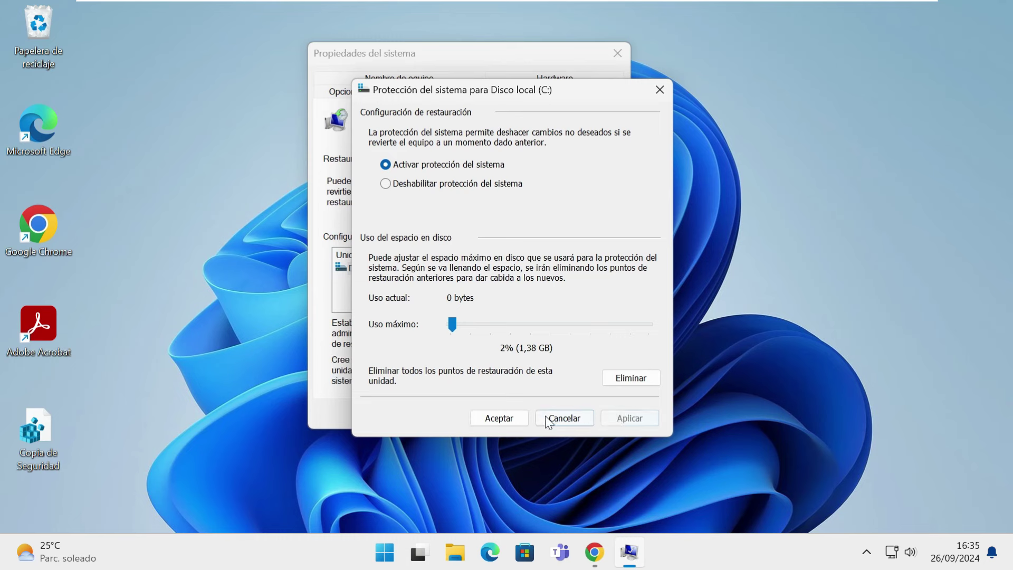
pyautogui.click(514, 418)
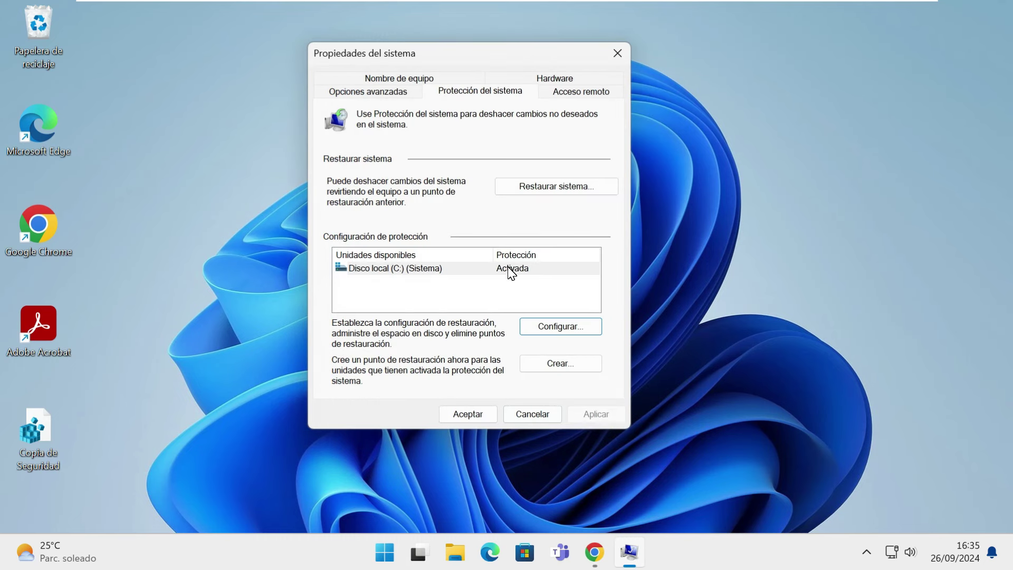
# Create a restore point described as "Copia Barra de Tareas" and close the system properties
pyautogui.click(556, 367)
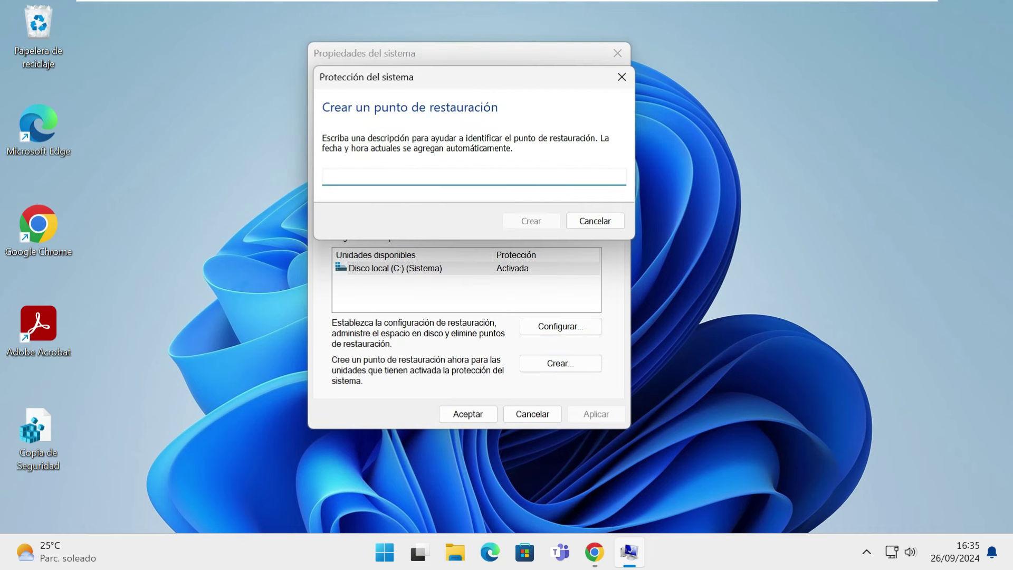
pyautogui.write('Copia Barra de Tareas')
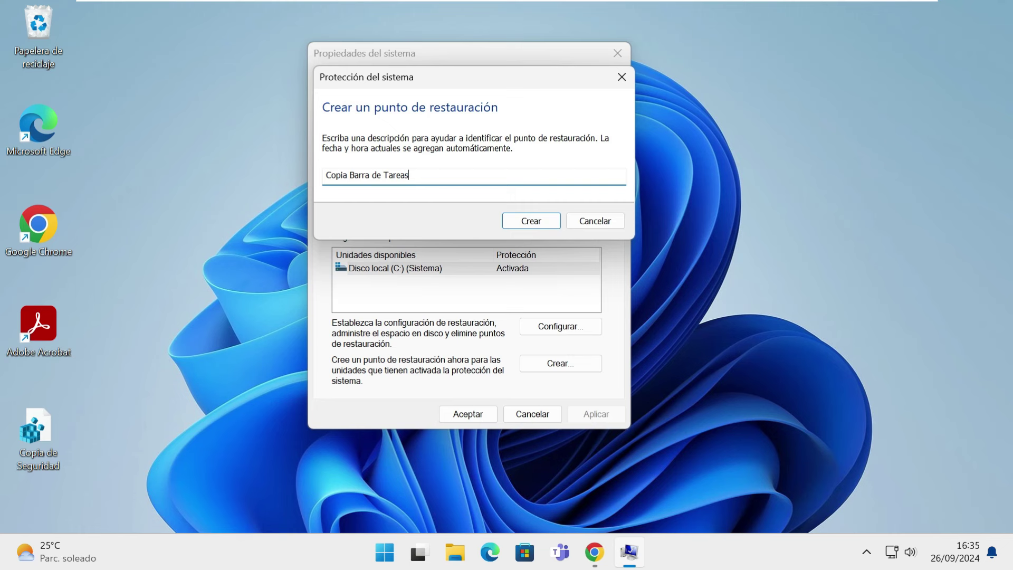
pyautogui.click(519, 219)
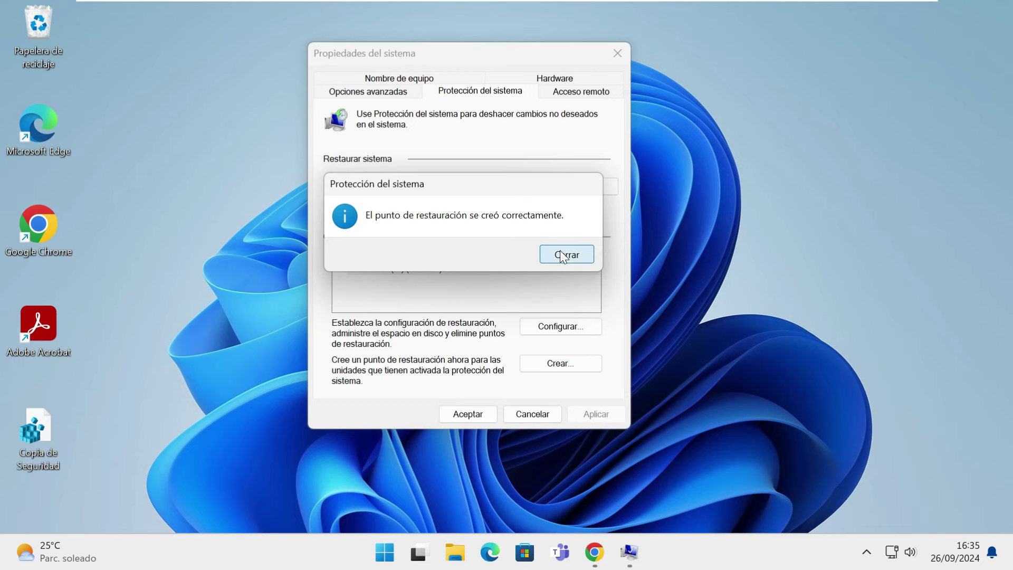
pyautogui.click(560, 253)
pyautogui.click(480, 412)
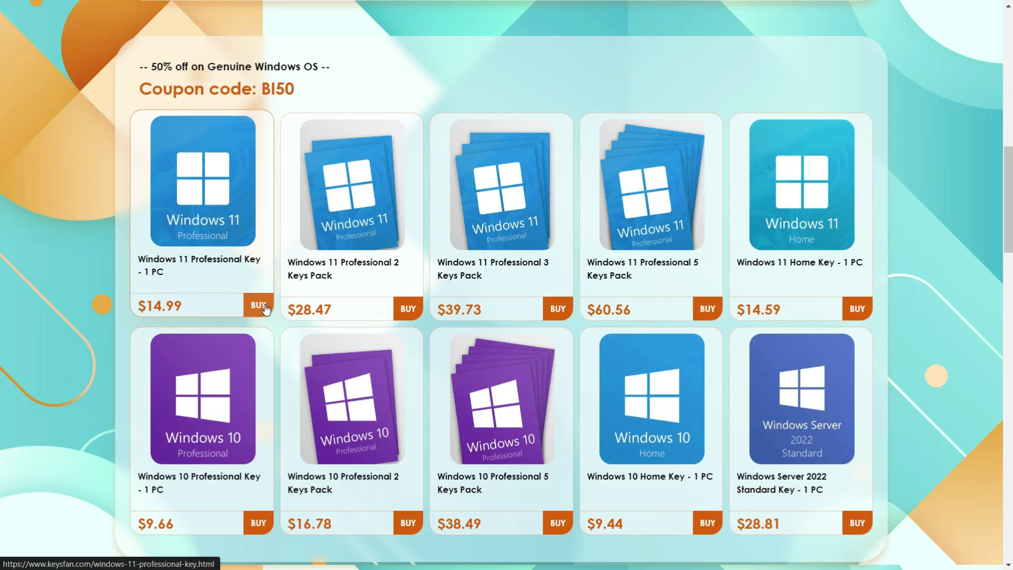
# Examine the Windows and Office key offers on the Keysfan page, highlighting coupon codes BI50 and BI62
pyautogui.moveTo(261, 91); pyautogui.dragTo(294, 89)
pyautogui.scroll(12, 289, 90)
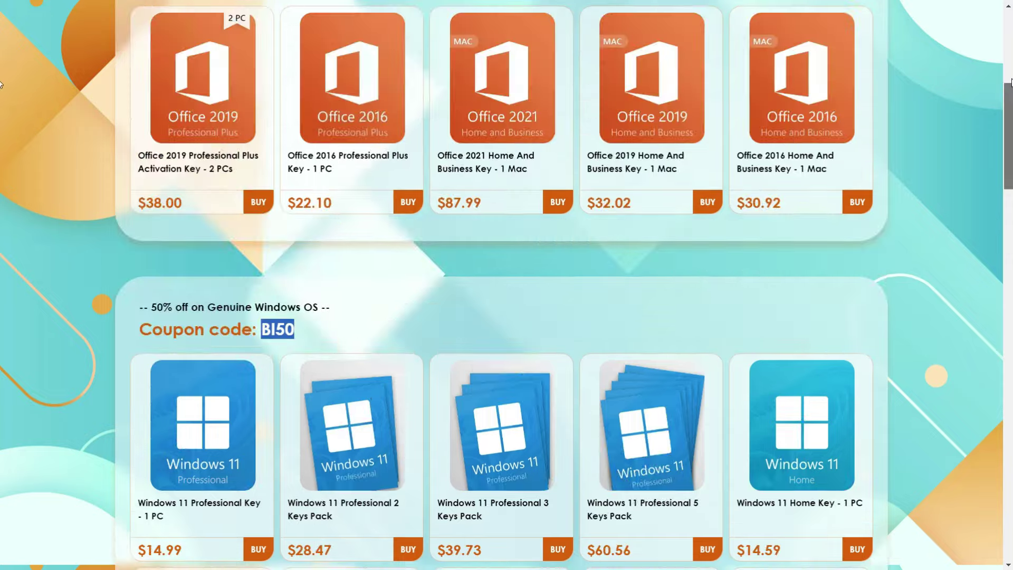
pyautogui.scroll(-1, 0, 94)
pyautogui.scroll(-2, 0, 93)
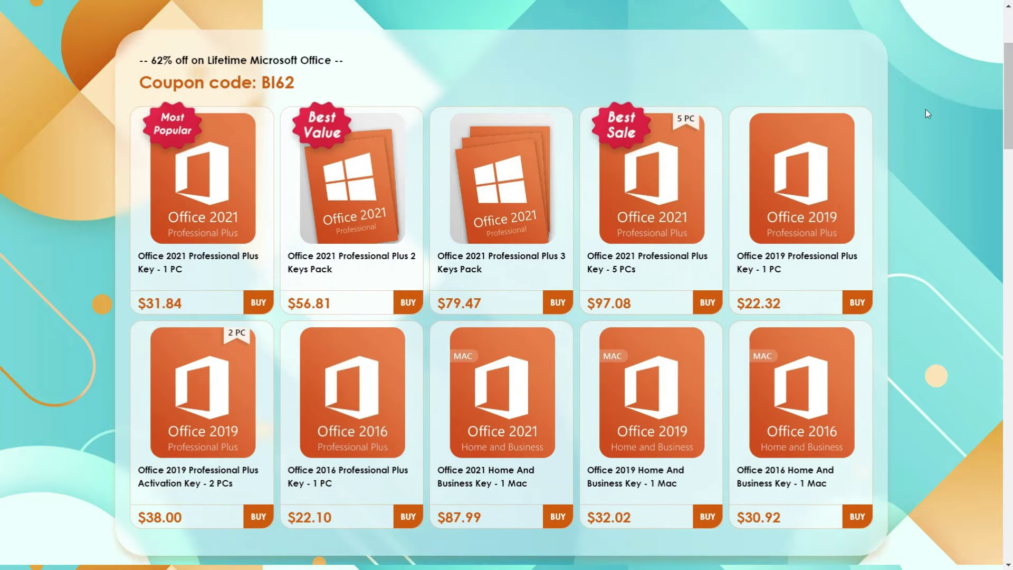
pyautogui.moveTo(261, 87); pyautogui.dragTo(294, 86)
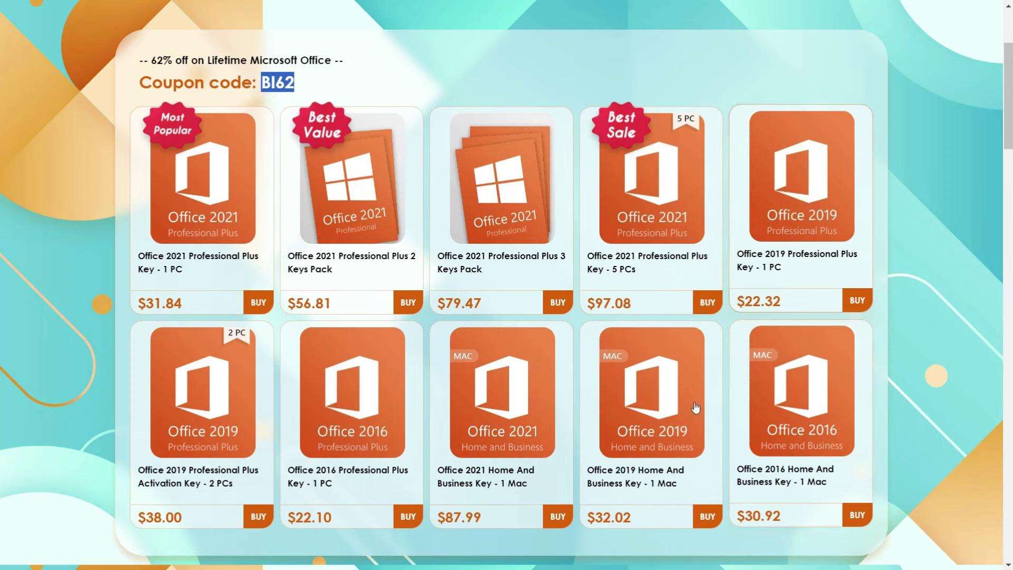
pyautogui.moveTo(1009, 139); pyautogui.dragTo(1010, 213)
pyautogui.scroll(-13, 1009, 213)
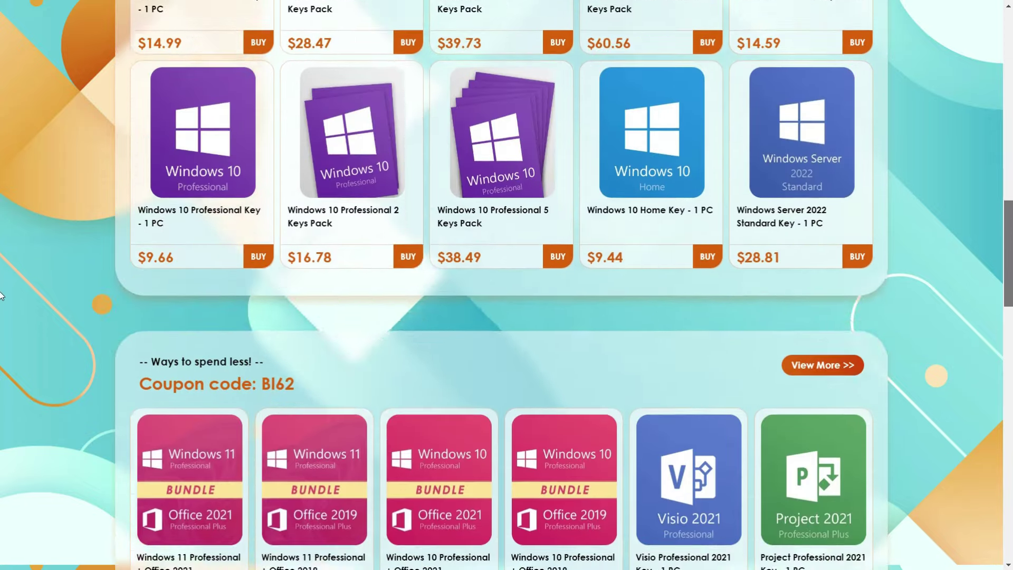
pyautogui.scroll(13, 1005, 128)
pyautogui.scroll(-3, 1005, 129)
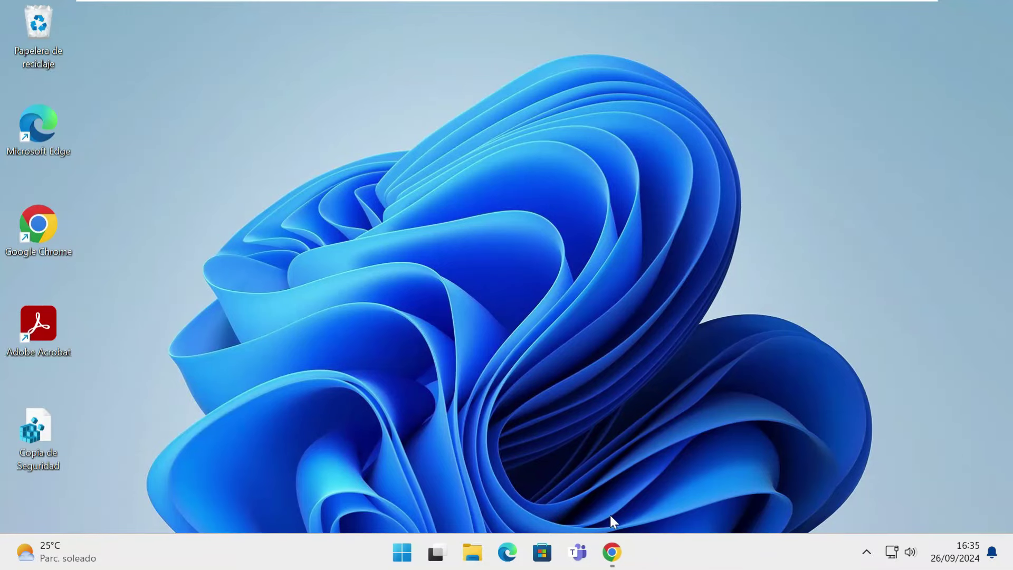
# Switch to Chrome and open the latest release, 22621.3880.66.6, from the ExplorerPatcher GitHub repository
pyautogui.click(612, 550)
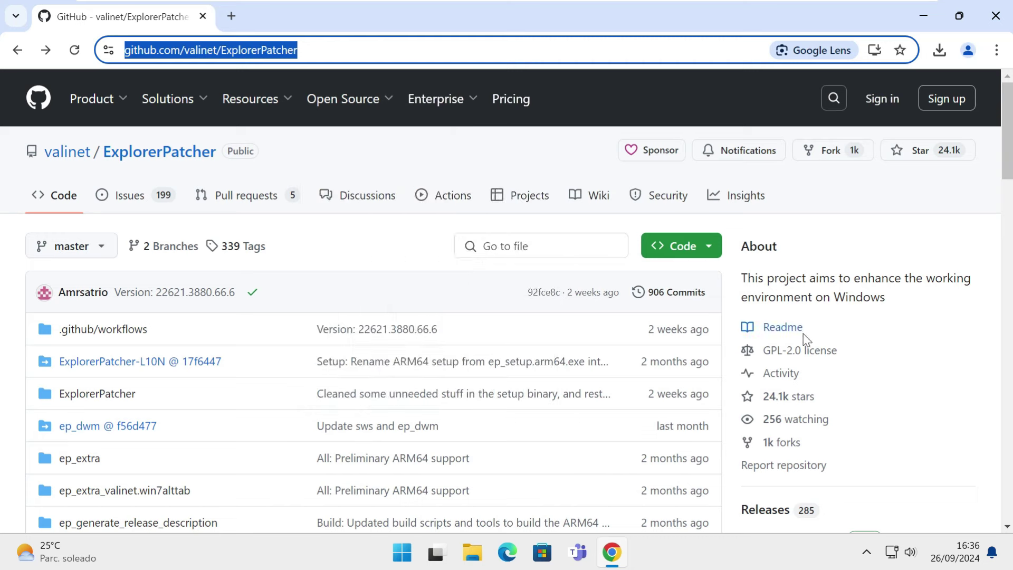
pyautogui.scroll(-3, 875, 354)
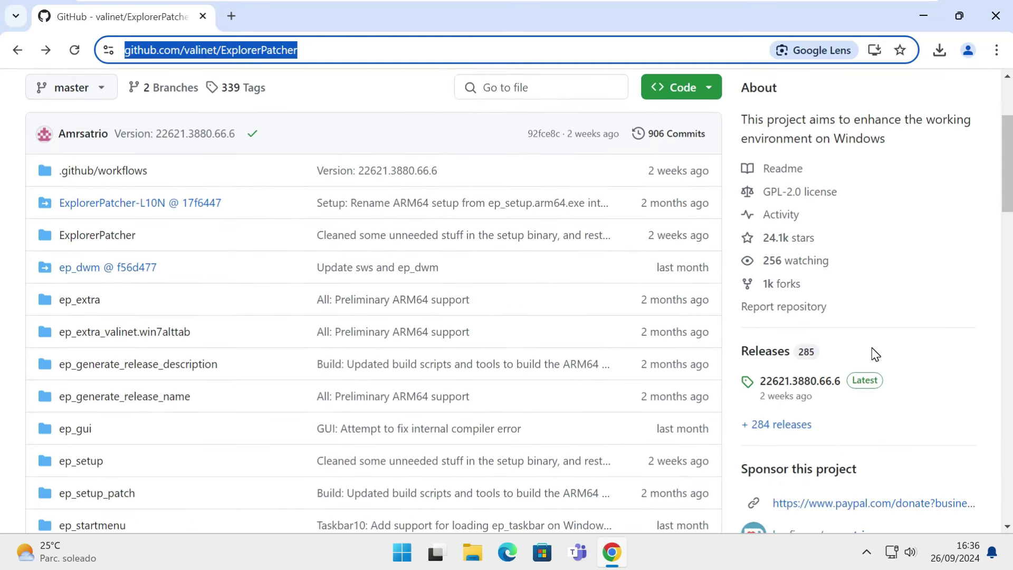
pyautogui.scroll(3, 873, 351)
pyautogui.scroll(-2, 873, 351)
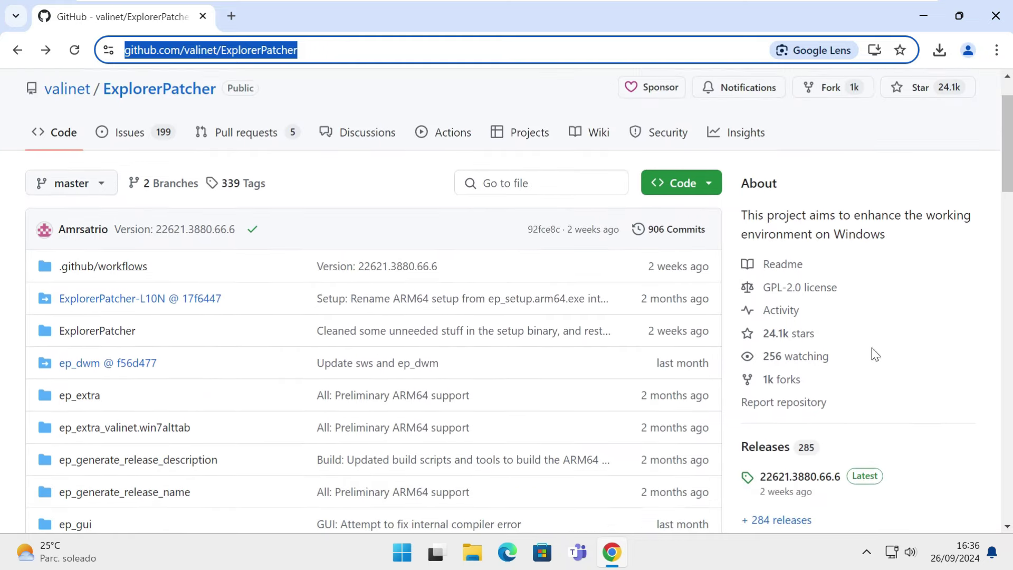
pyautogui.scroll(-4, 853, 208)
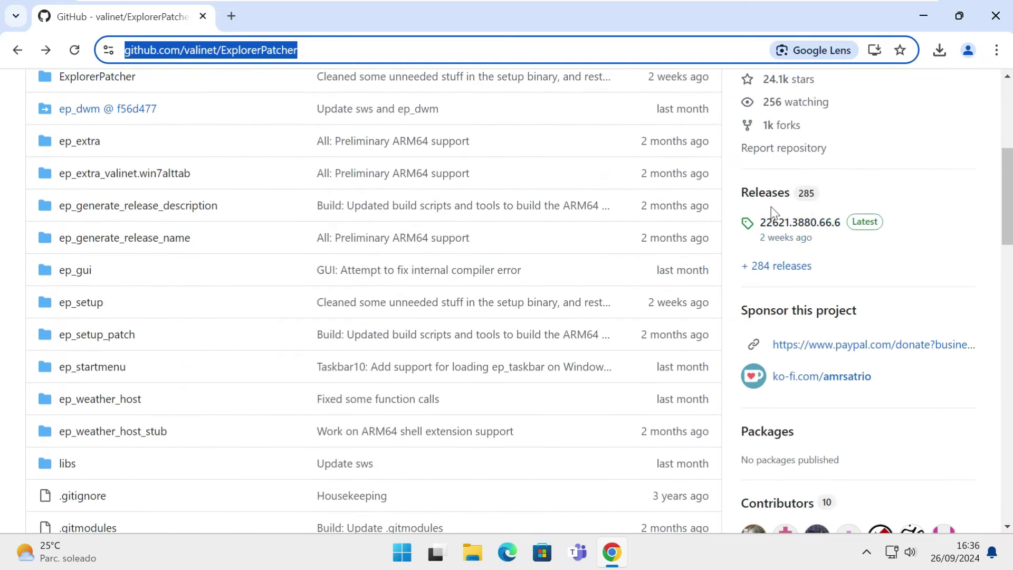
pyautogui.click(865, 225)
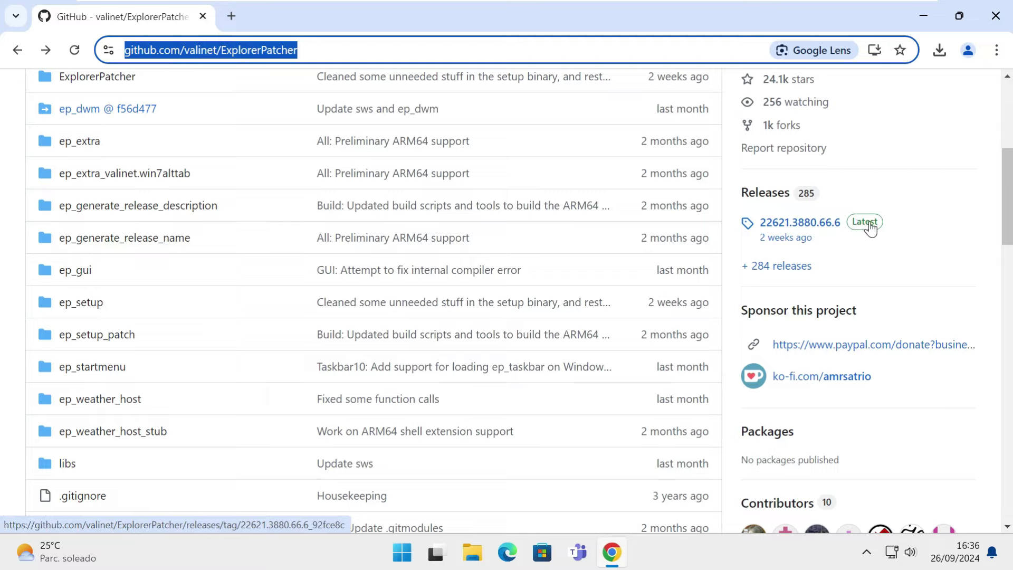
# Download ep_setup.exe from the release's assets
pyautogui.scroll(-20, 641, 233)
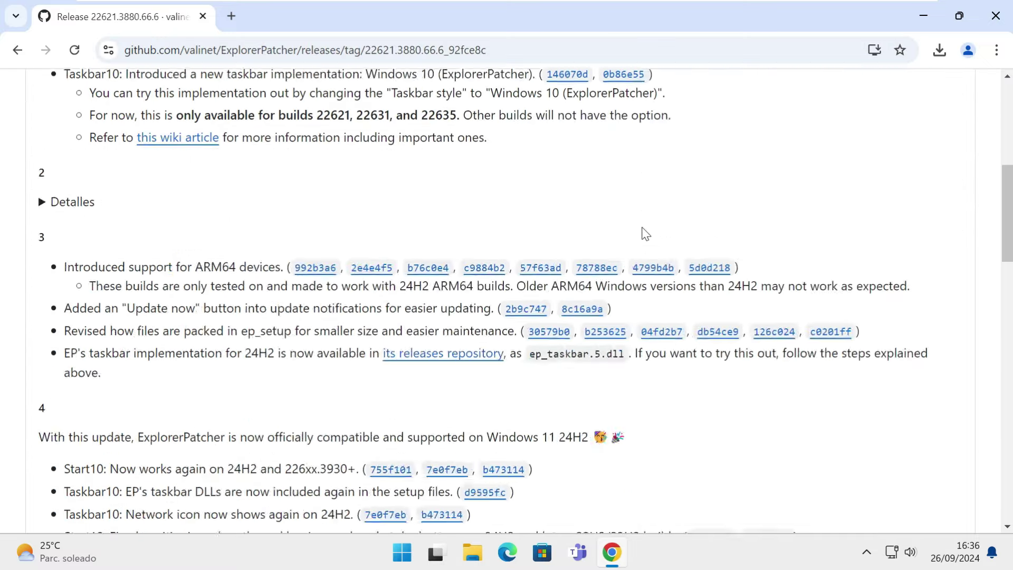
pyautogui.scroll(-10, 643, 282)
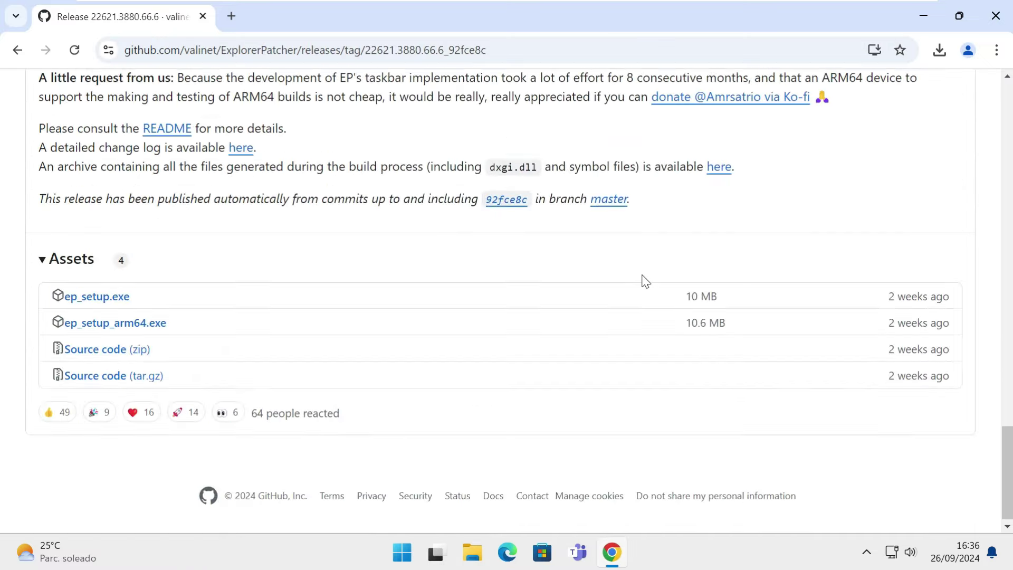
pyautogui.click(104, 294)
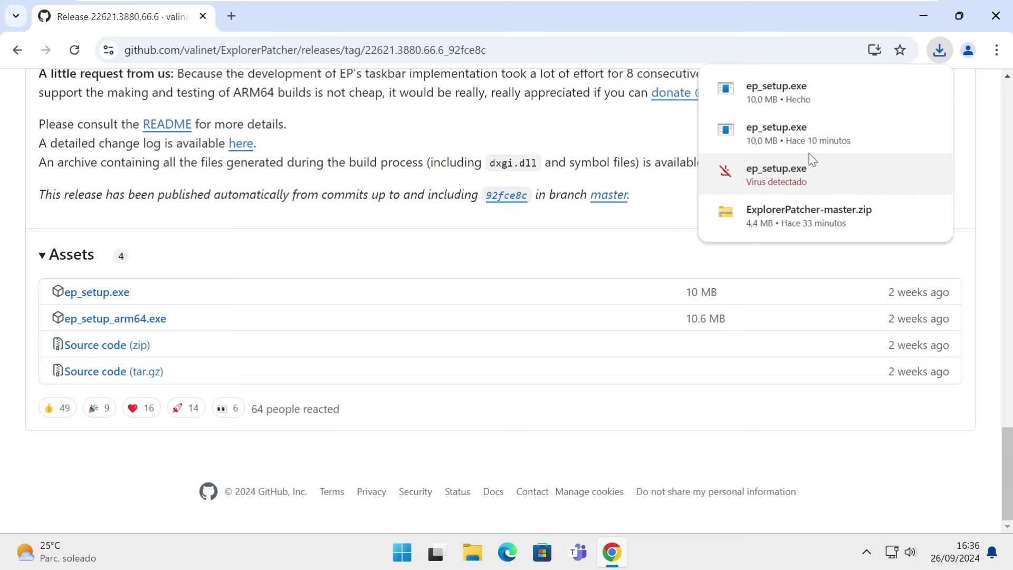
# Run the newly downloaded ep_setup.exe, override the Windows malware warning and allow it to make changes to the device
pyautogui.moveTo(783, 100)
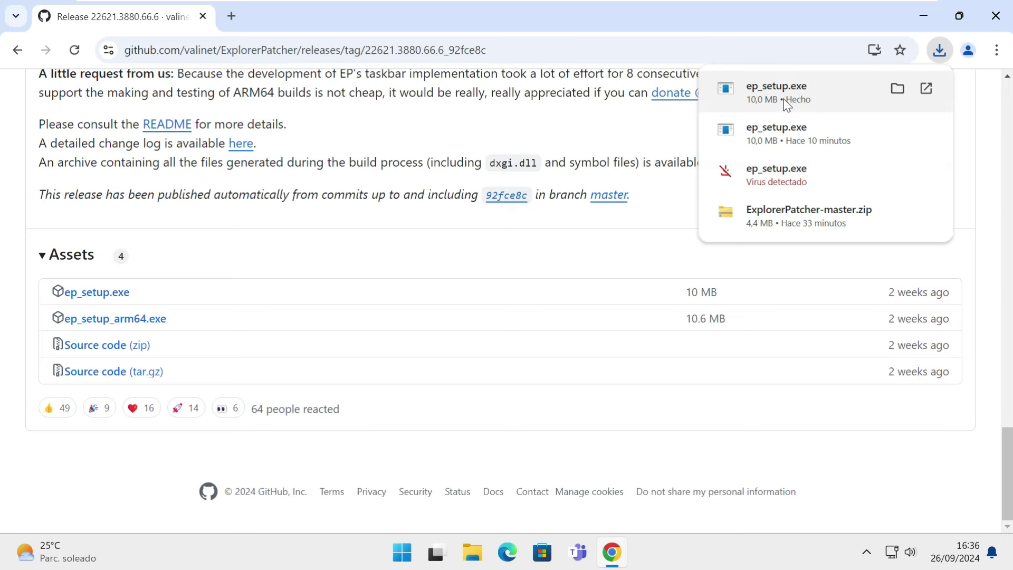
pyautogui.click(783, 99)
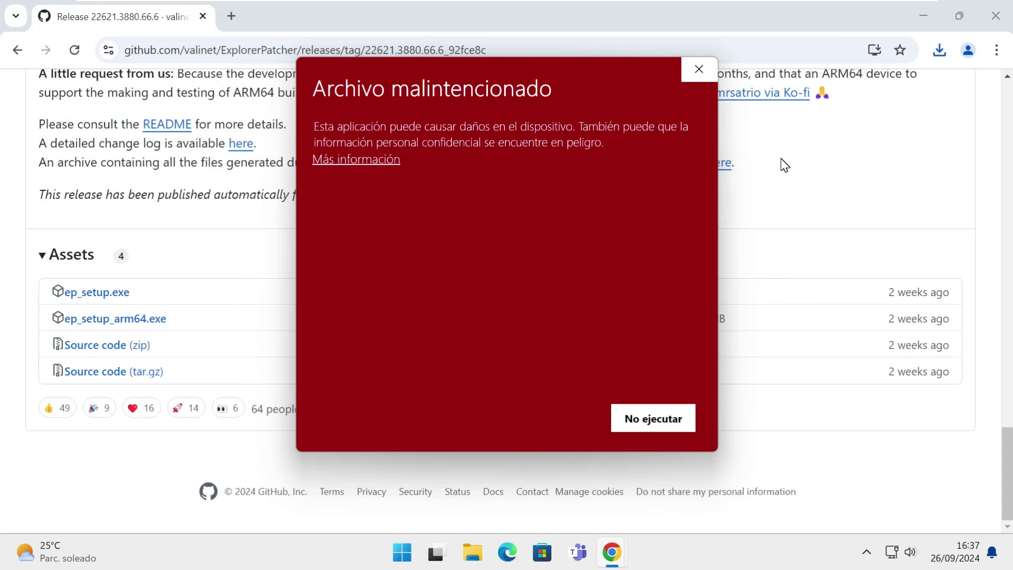
pyautogui.click(345, 160)
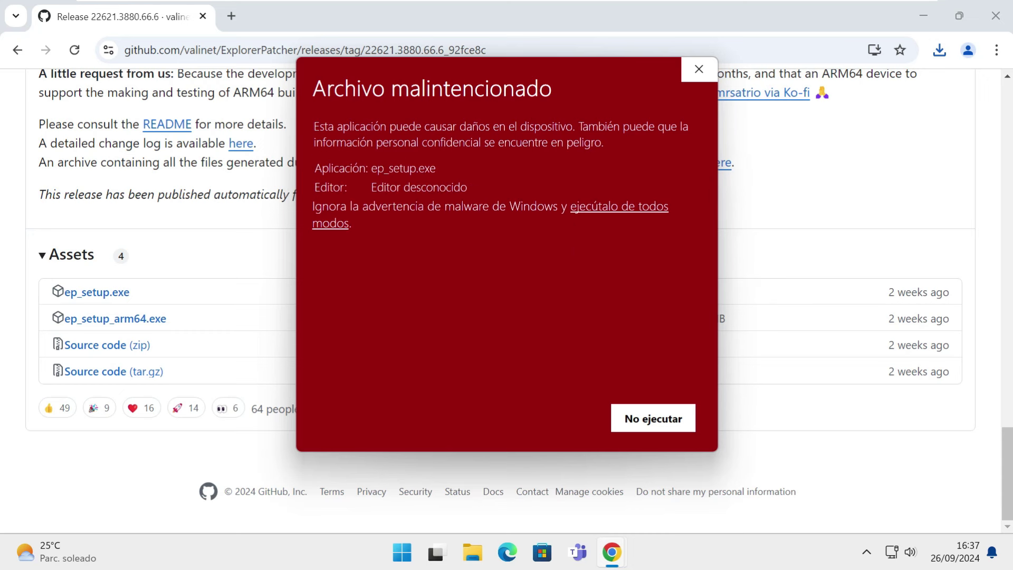
pyautogui.click(592, 211)
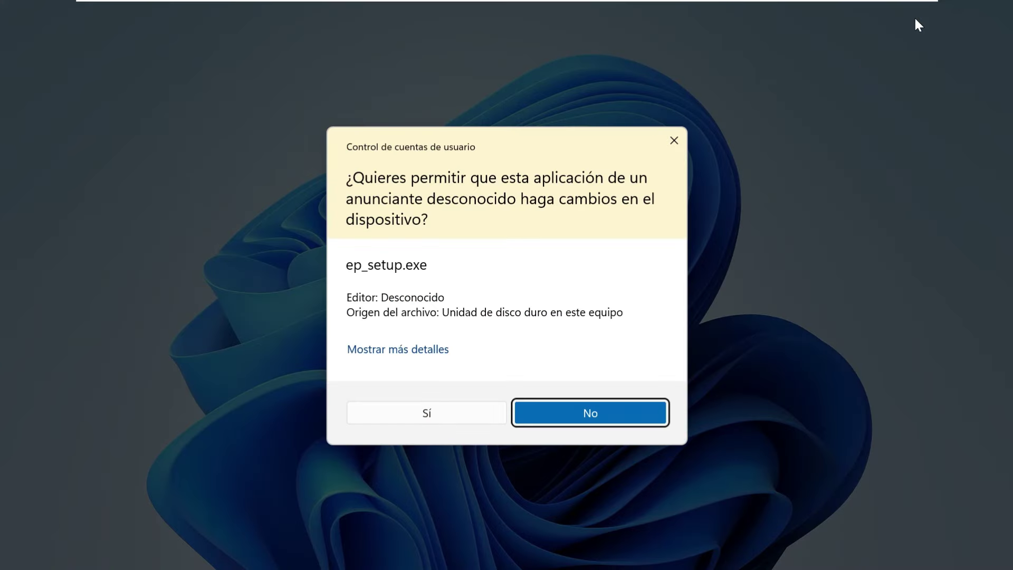
pyautogui.click(449, 416)
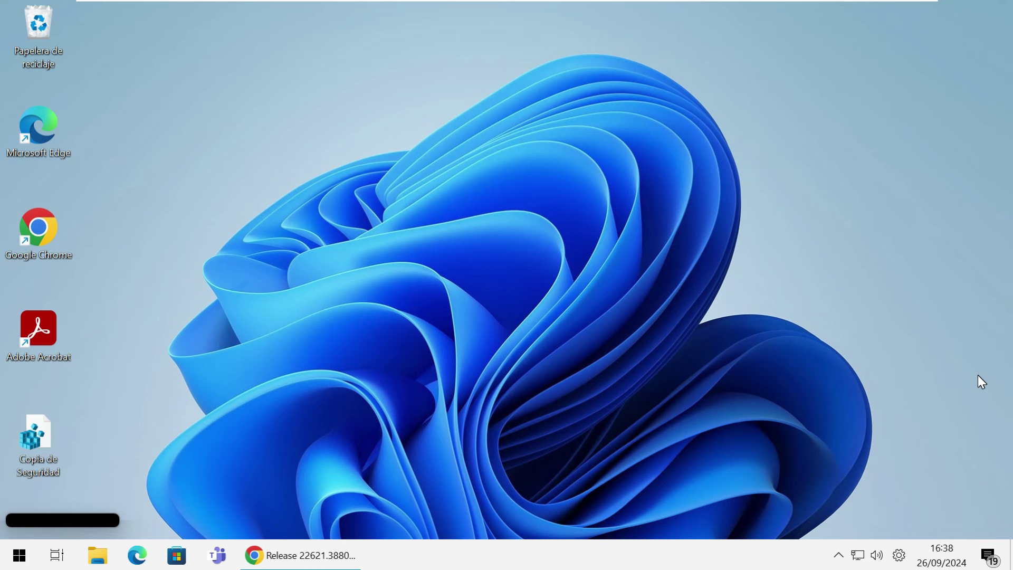
# In the taskbar properties, set primary taskbar alignment to Centered with Start button and icon combining to Always combine, and close the window
pyautogui.rightClick(645, 557)
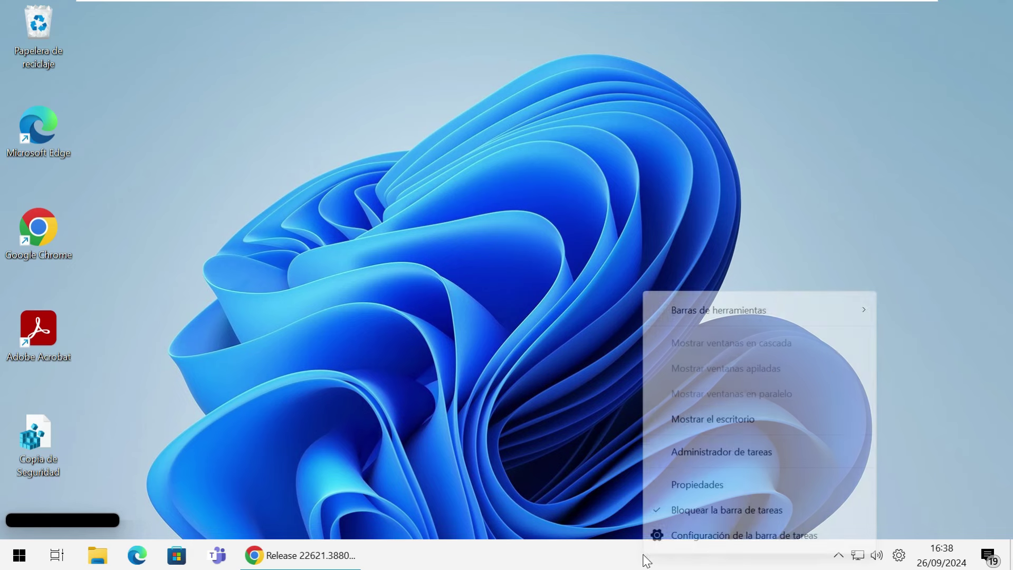
pyautogui.click(703, 491)
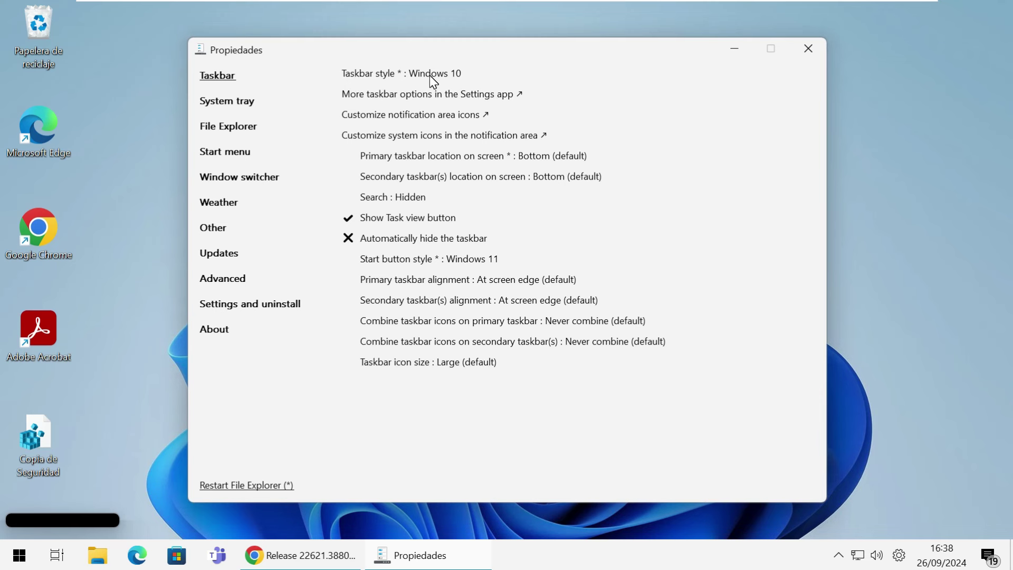
pyautogui.click(400, 280)
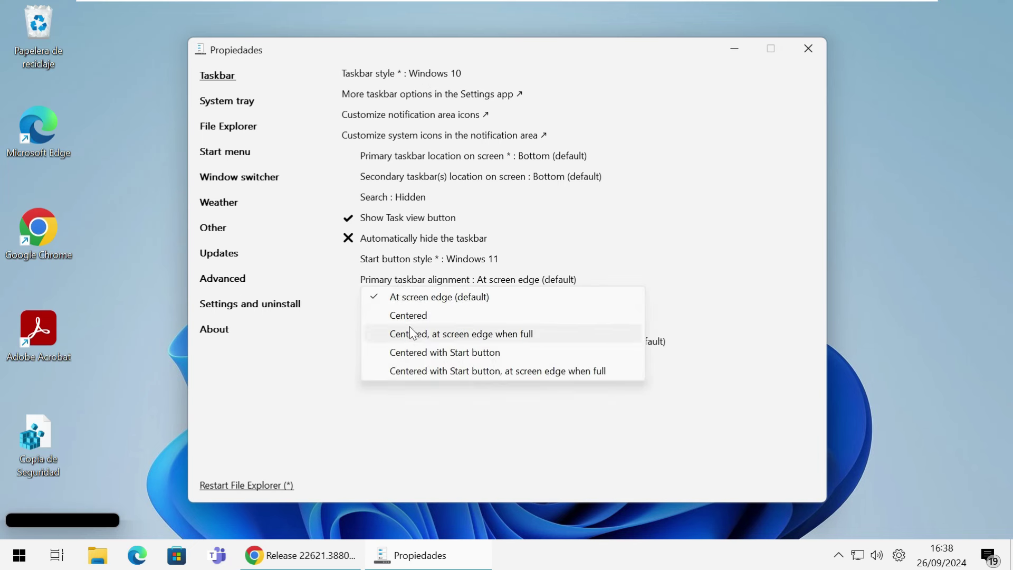
pyautogui.click(411, 353)
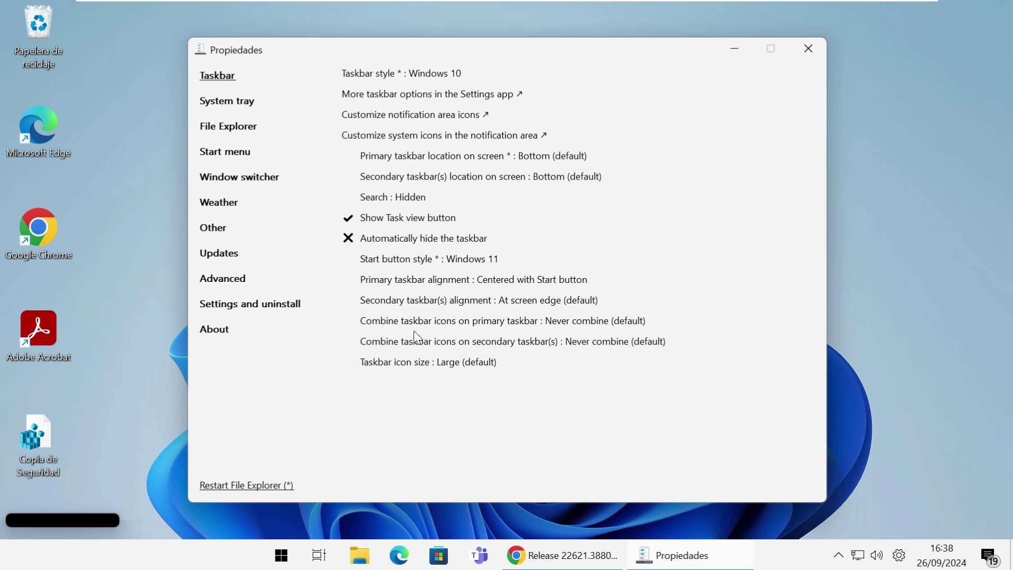
pyautogui.click(418, 321)
pyautogui.click(417, 339)
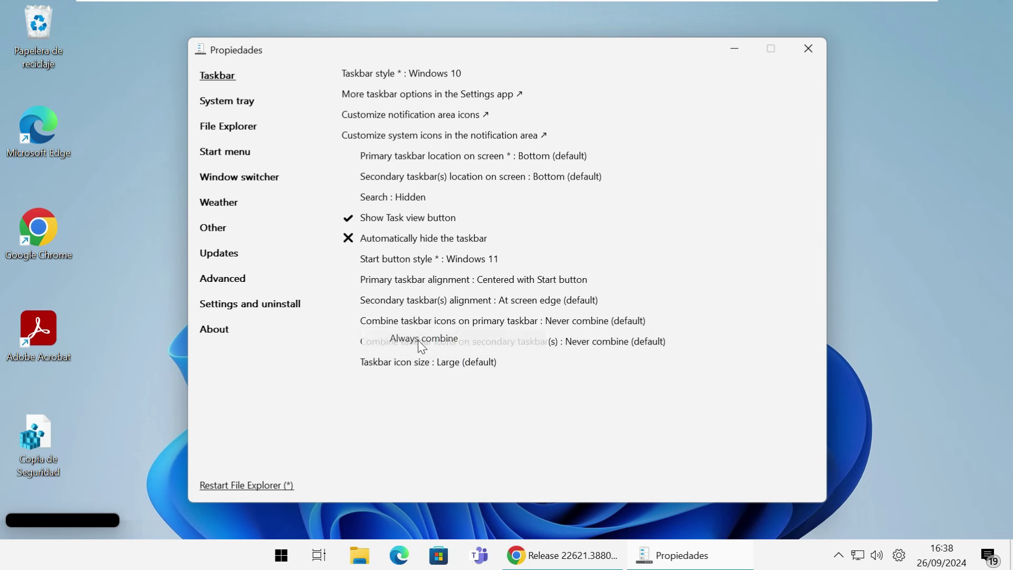
pyautogui.click(808, 49)
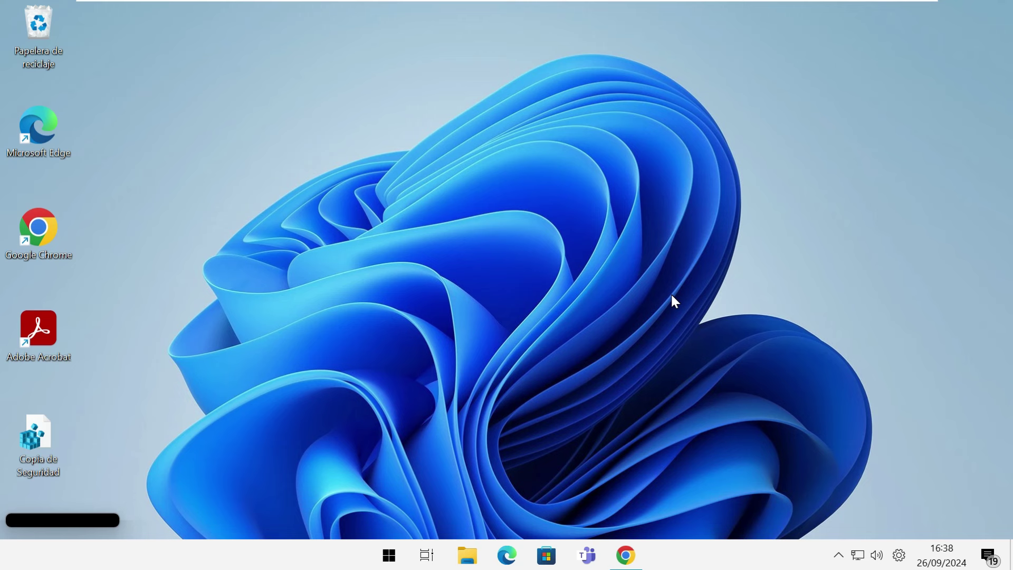
# Unlock the taskbar and check that its lock option is turned off
pyautogui.rightClick(698, 565)
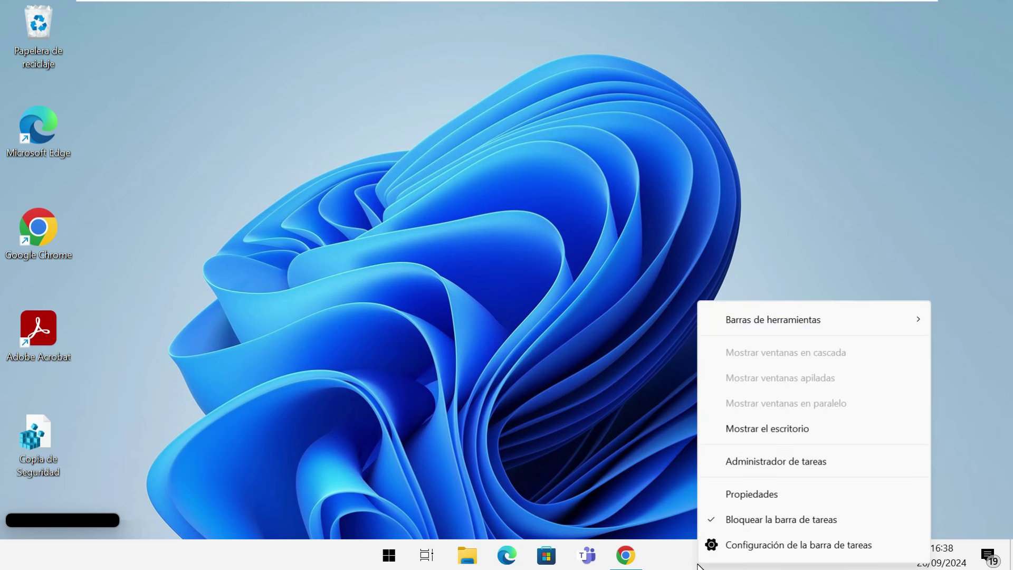
pyautogui.click(730, 527)
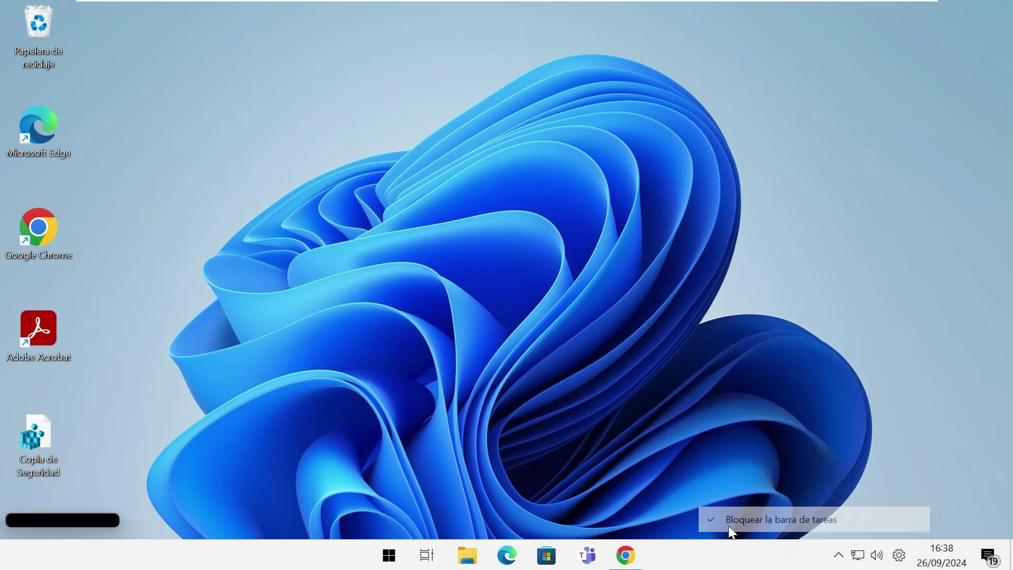
pyautogui.rightClick(721, 560)
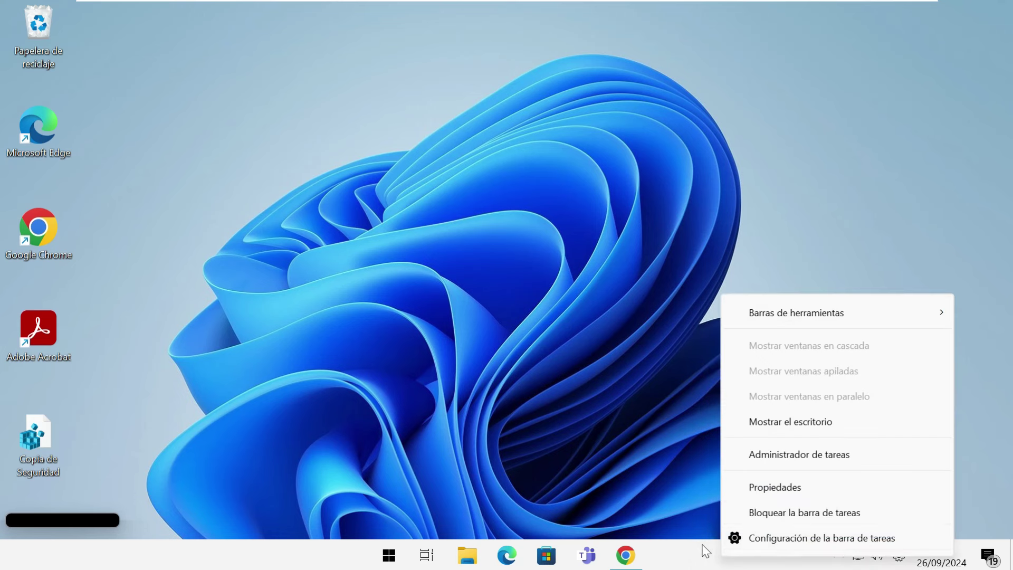
pyautogui.click(705, 550)
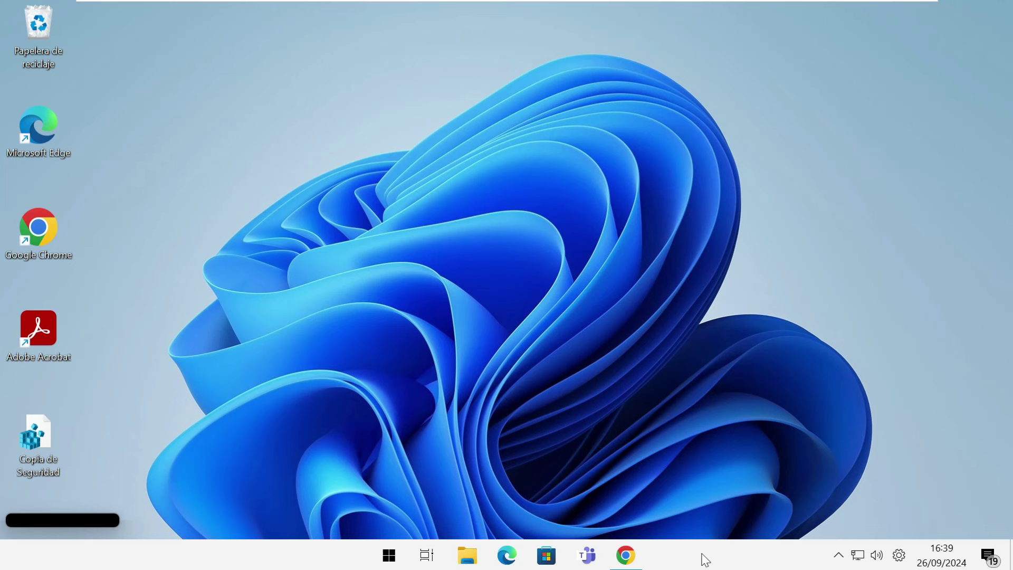
# Move the unlocked taskbar to the right edge of the screen, to the top edge, and back to the bottom
pyautogui.moveTo(706, 559); pyautogui.dragTo(948, 424)
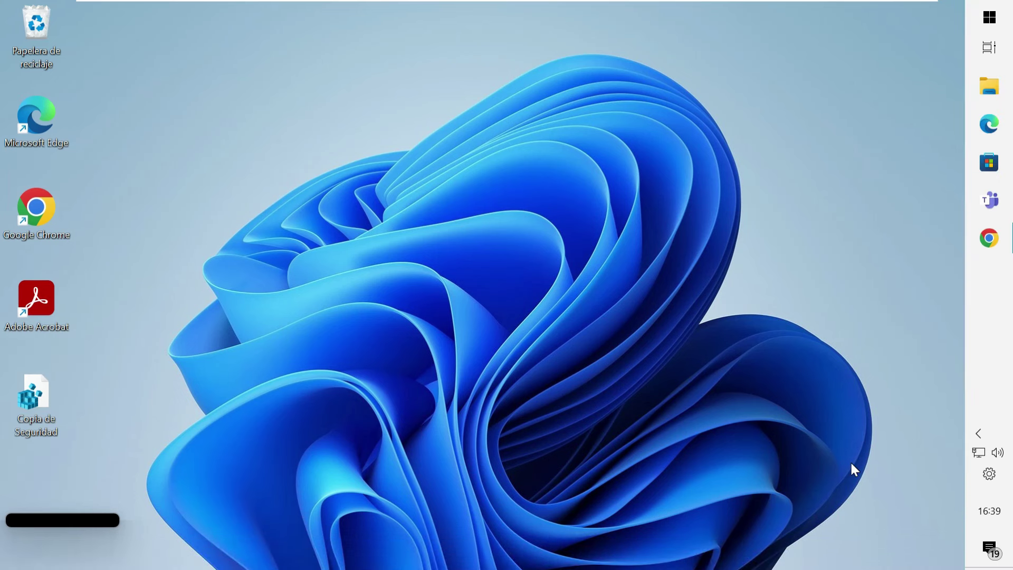
pyautogui.moveTo(983, 356); pyautogui.dragTo(495, 181)
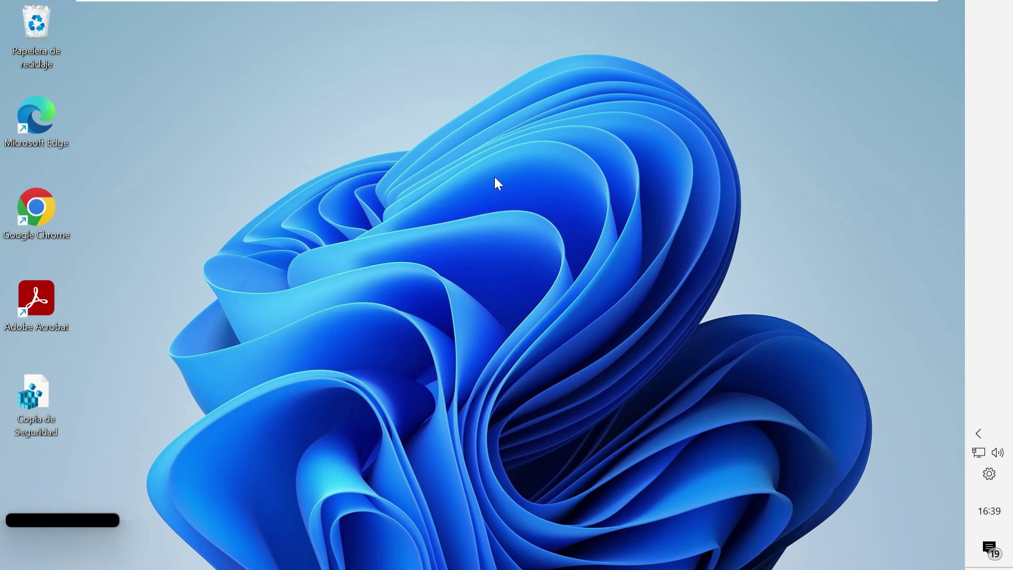
pyautogui.moveTo(304, 26); pyautogui.dragTo(352, 538)
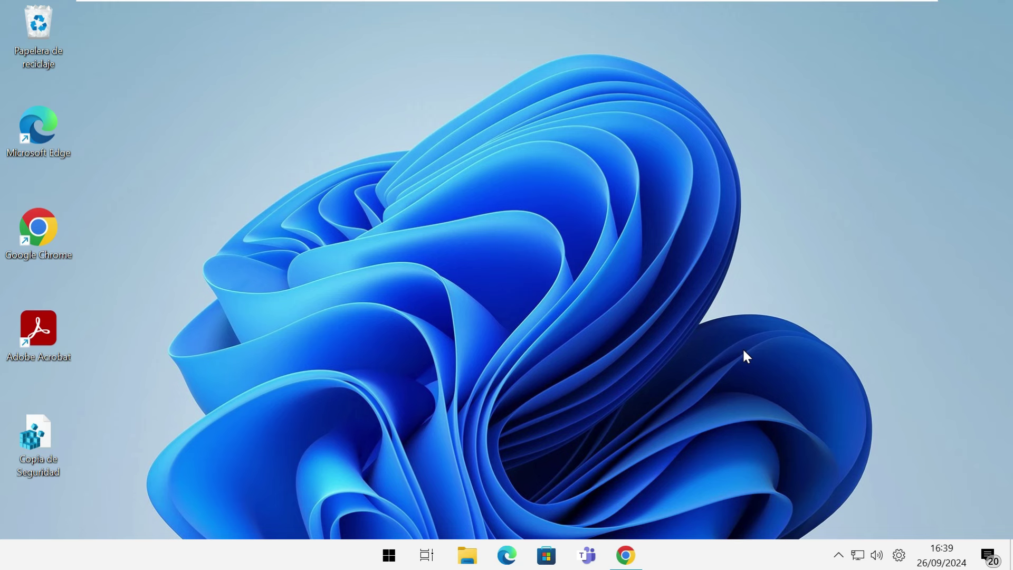
# Open the installed applications list in Windows Settings and find ExplorerPatcher
pyautogui.click(389, 555)
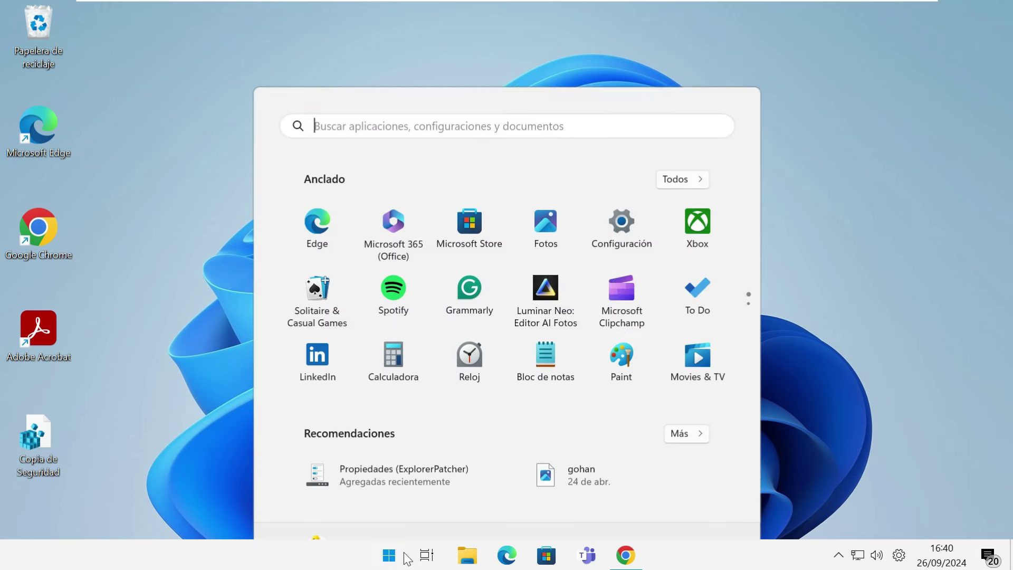
pyautogui.click(627, 199)
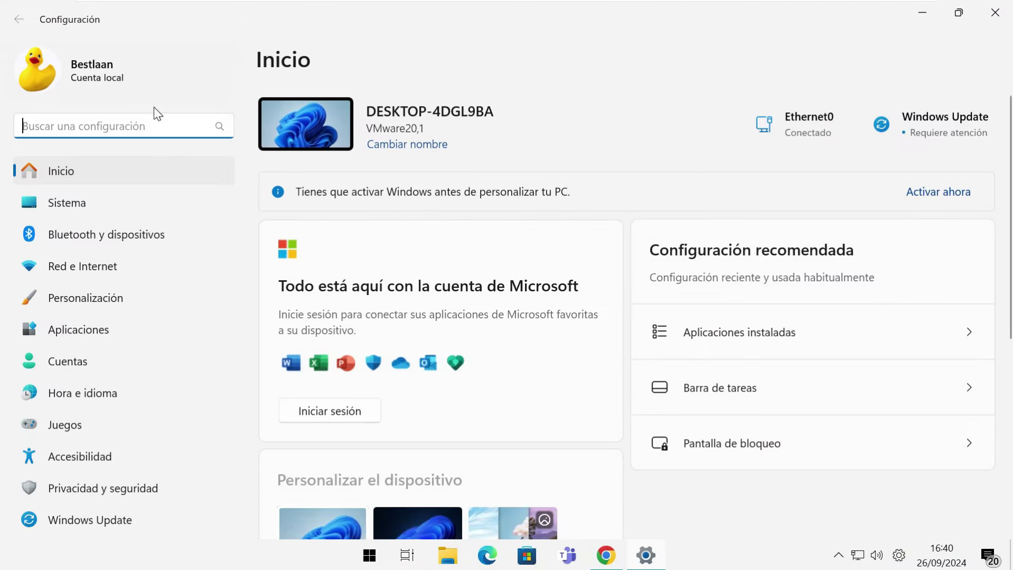
pyautogui.click(131, 341)
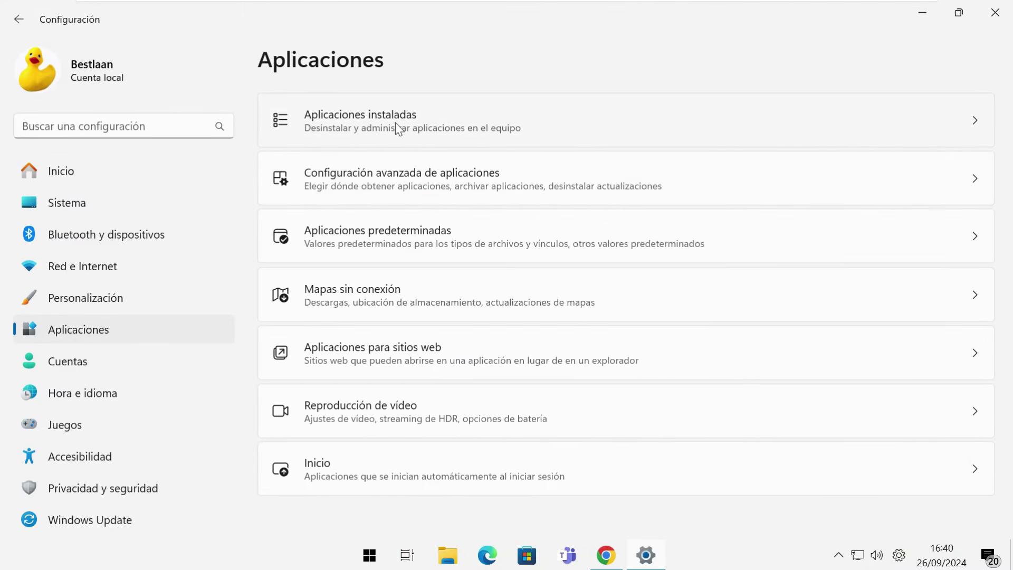
pyautogui.click(464, 119)
pyautogui.scroll(-5, 622, 283)
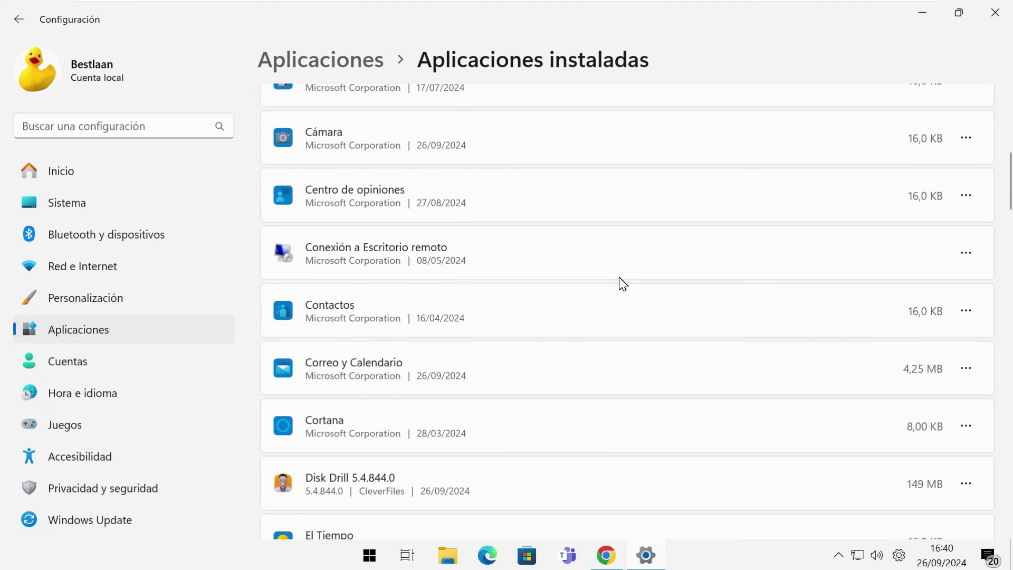
pyautogui.scroll(-6, 623, 284)
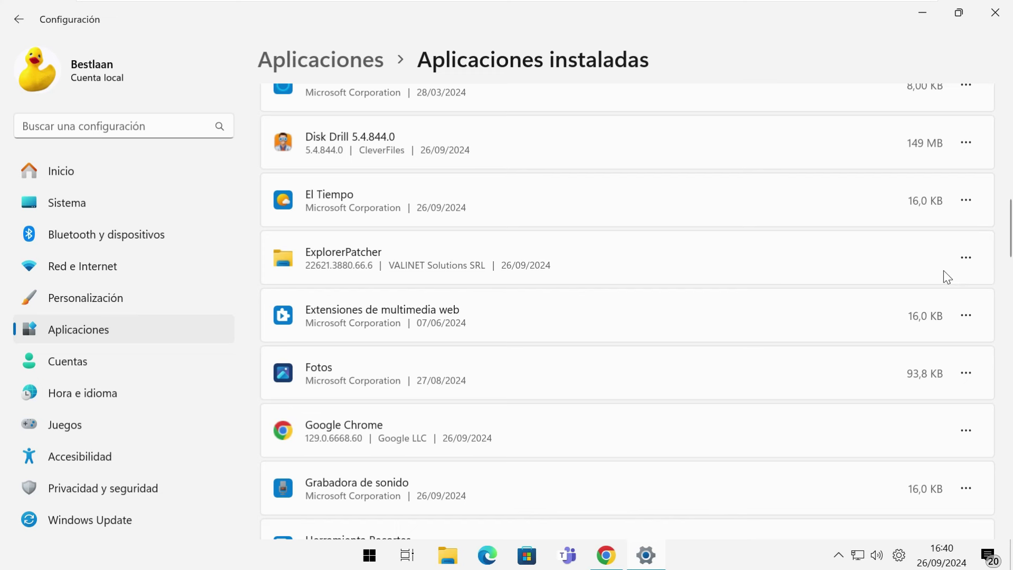
# Uninstall ExplorerPatcher, allowing the changes and confirming its removal from the PC, and close Settings
pyautogui.click(964, 263)
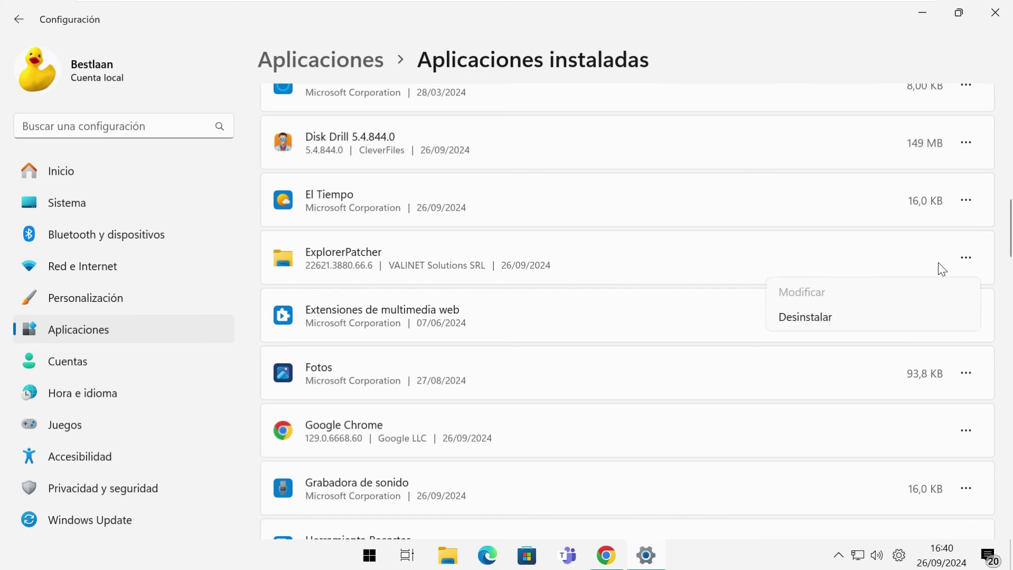
pyautogui.click(819, 319)
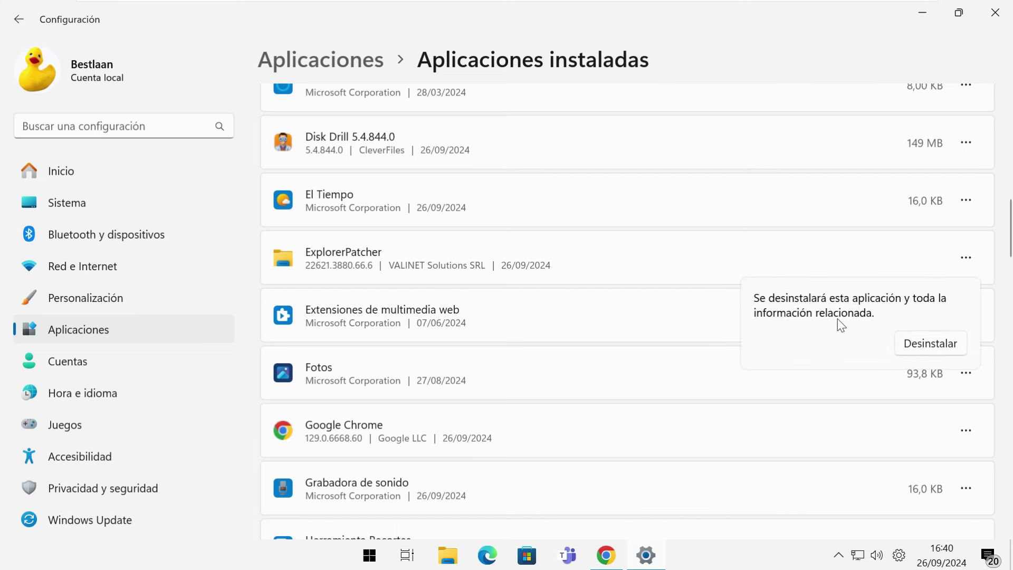
pyautogui.click(919, 347)
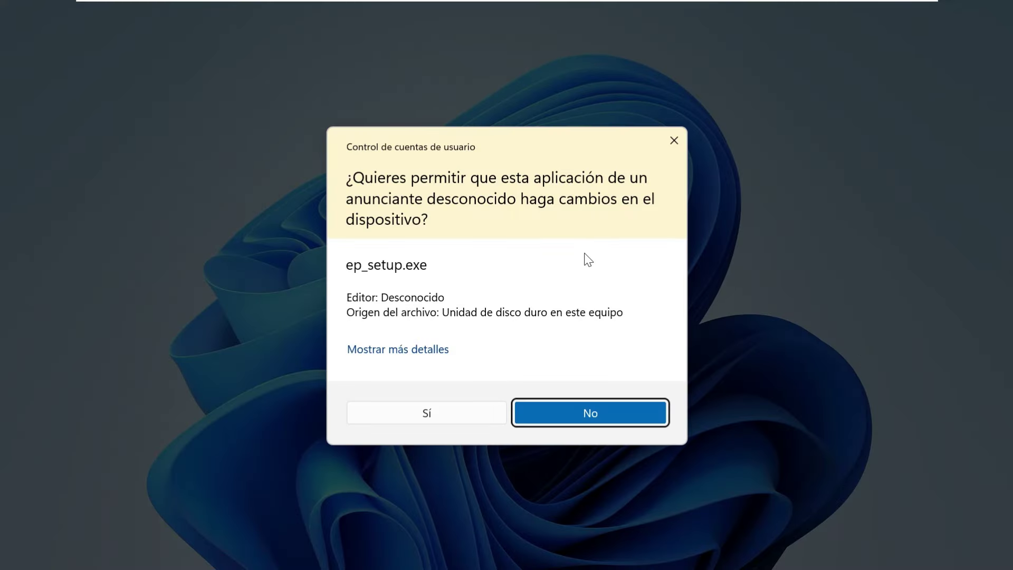
pyautogui.click(452, 409)
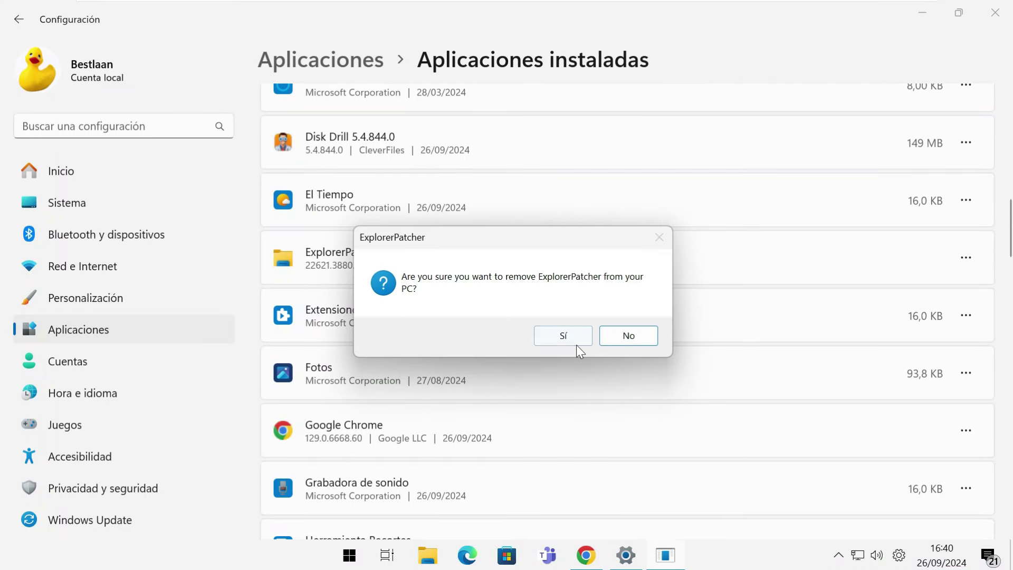
pyautogui.click(576, 341)
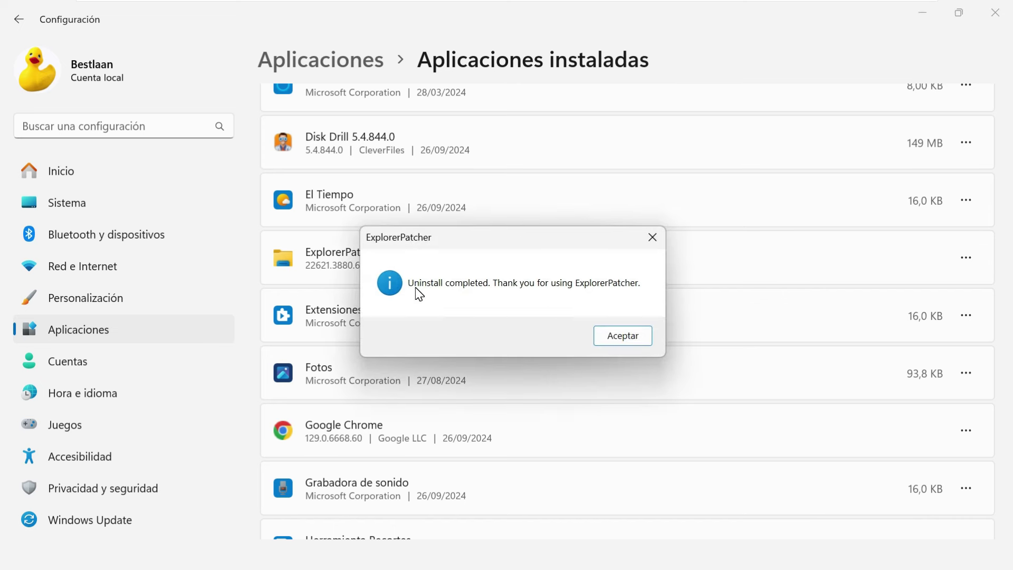
pyautogui.click(615, 334)
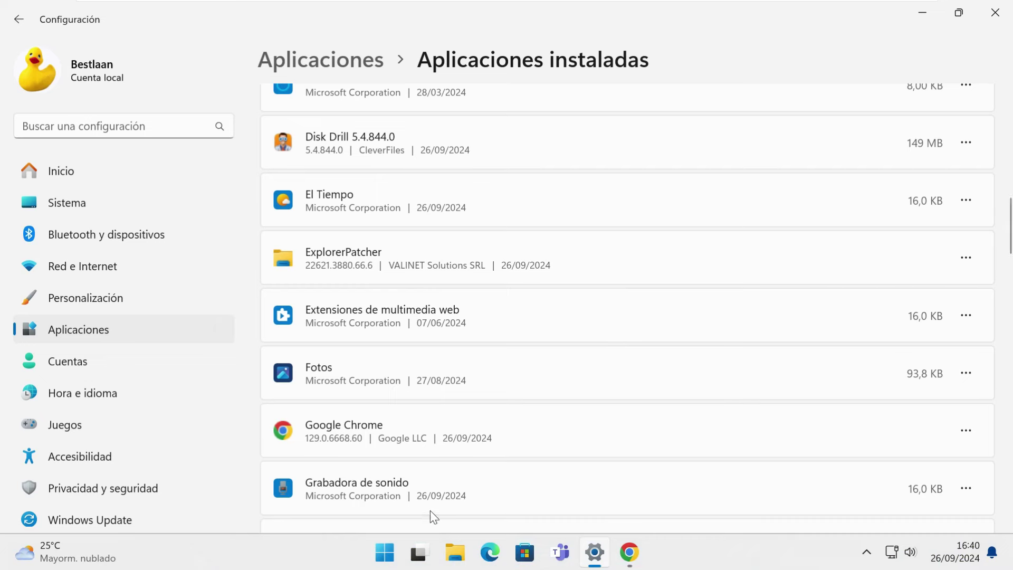
pyautogui.click(993, 14)
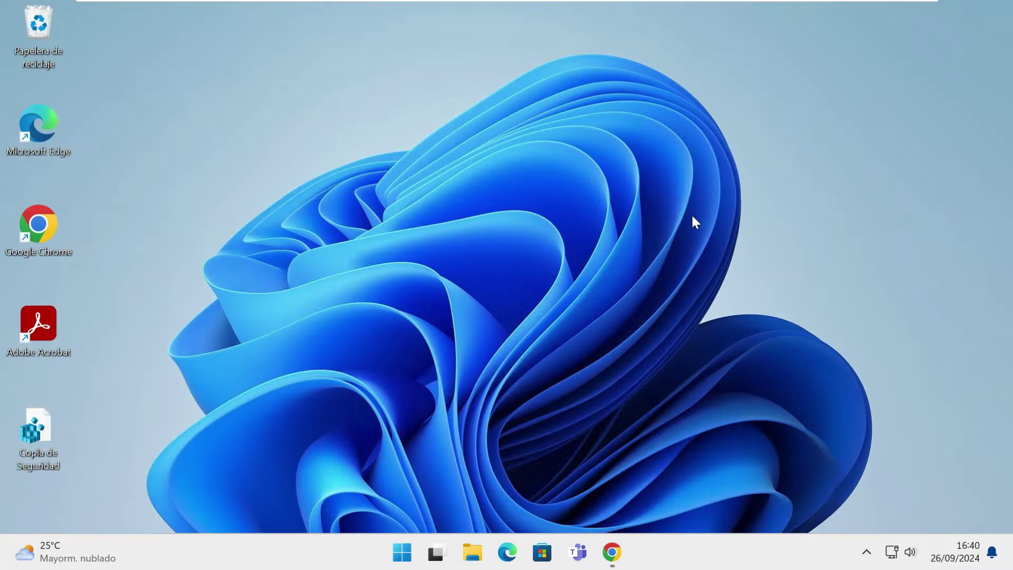